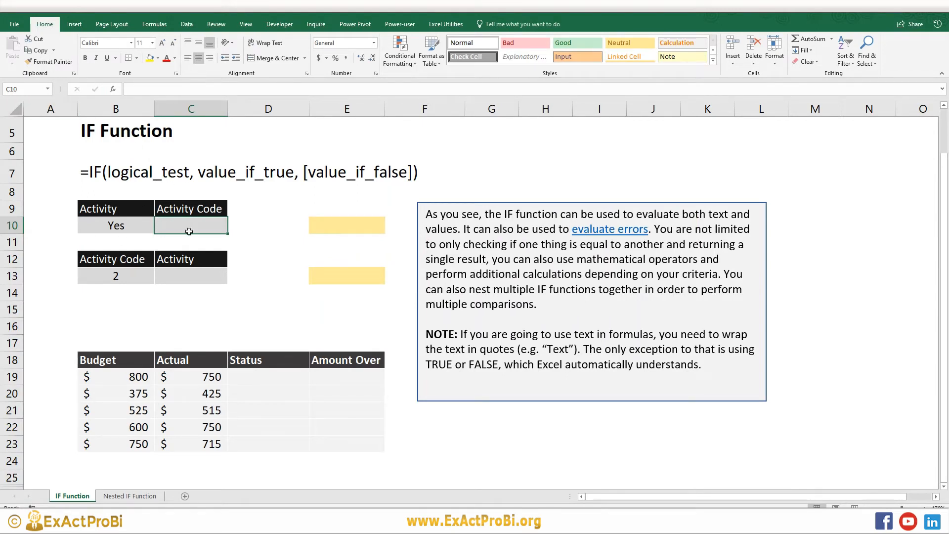
Enter the formula =IF(B10="Yes",1,2) in the Activity Code cell C10
{"action": "type", "text": "=if("}
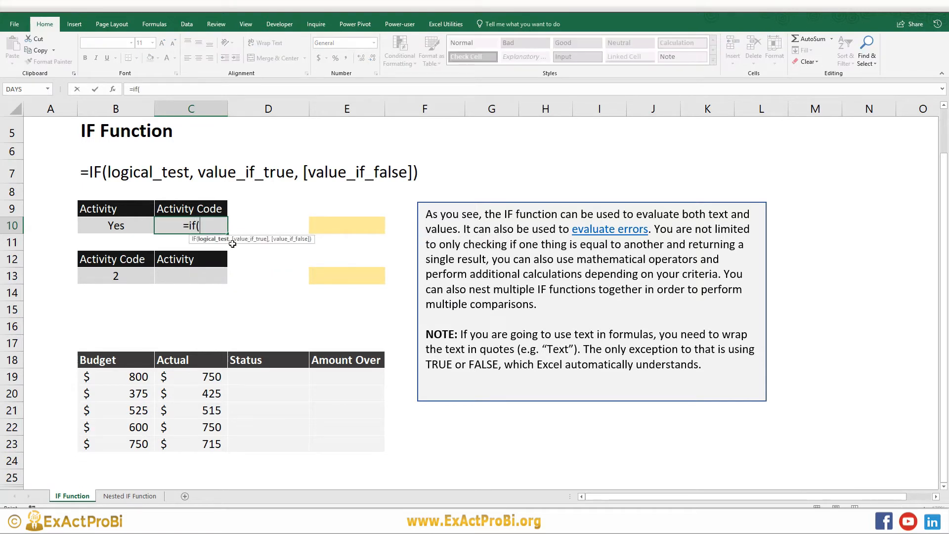
{"action": "left_click", "coordinate": [116, 224]}
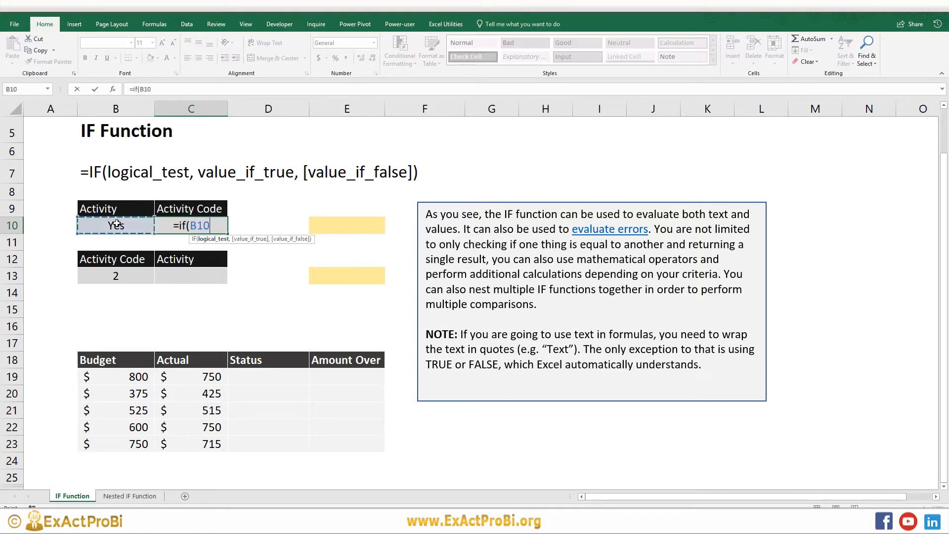
{"action": "type", "text": "="}
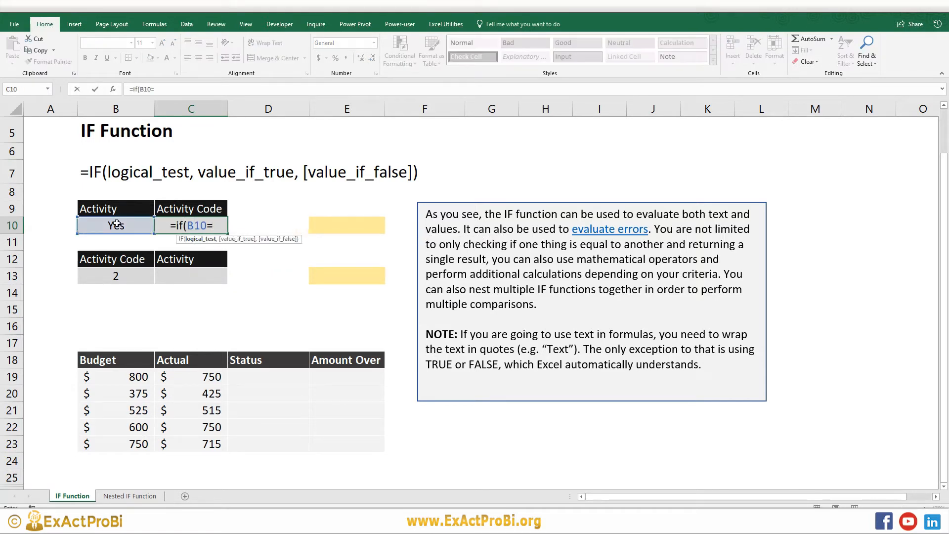
{"action": "type", "text": "\"Yes"}
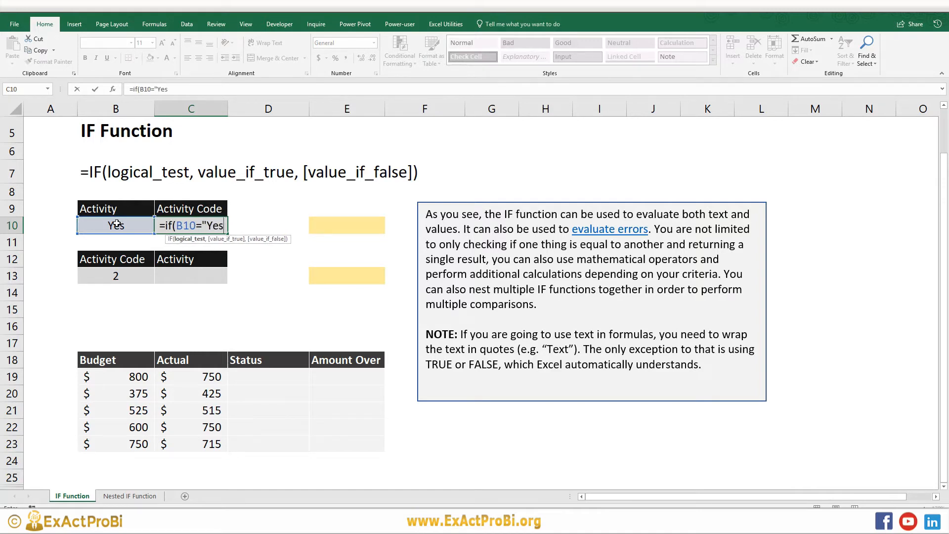
{"action": "type", "text": "\",1,2"}
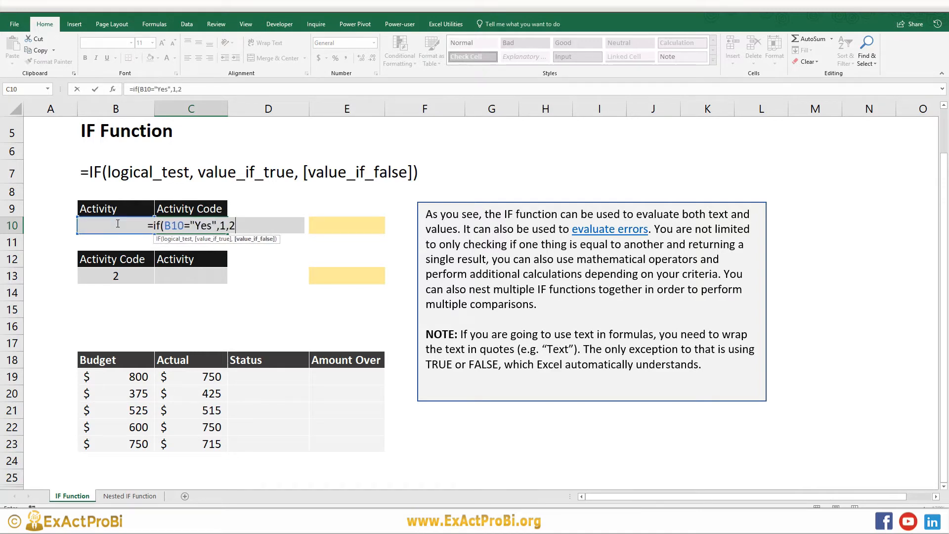
{"action": "type", "text": ")"}
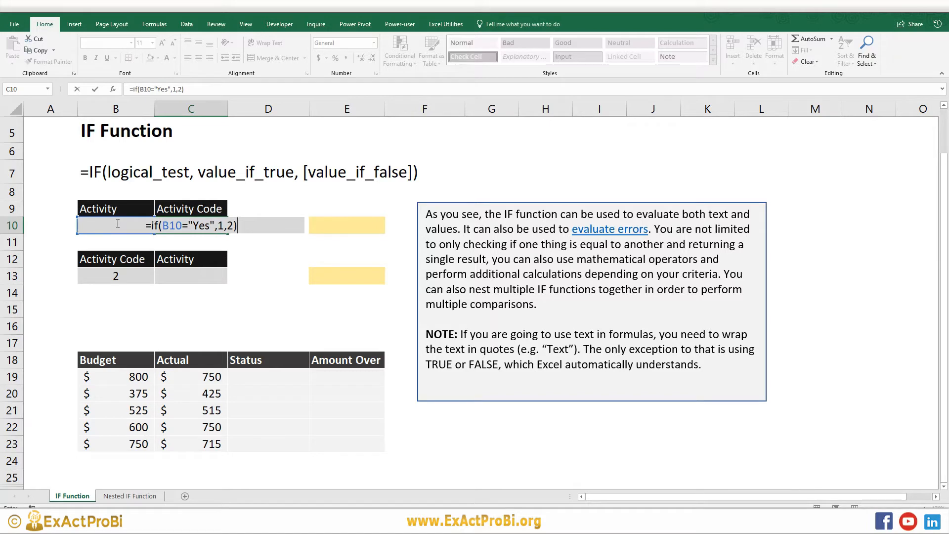
{"action": "key", "text": "ctrl+Return"}
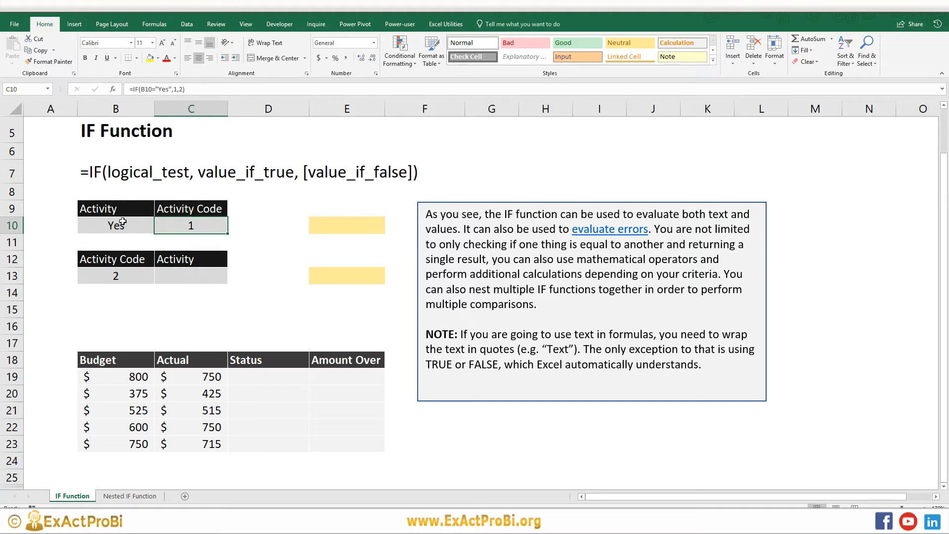
Enter the formula =IF(B13=2,"Yes","No") in the Activity cell C13
{"action": "left_click", "coordinate": [182, 275]}
{"action": "type", "text": "=if("}
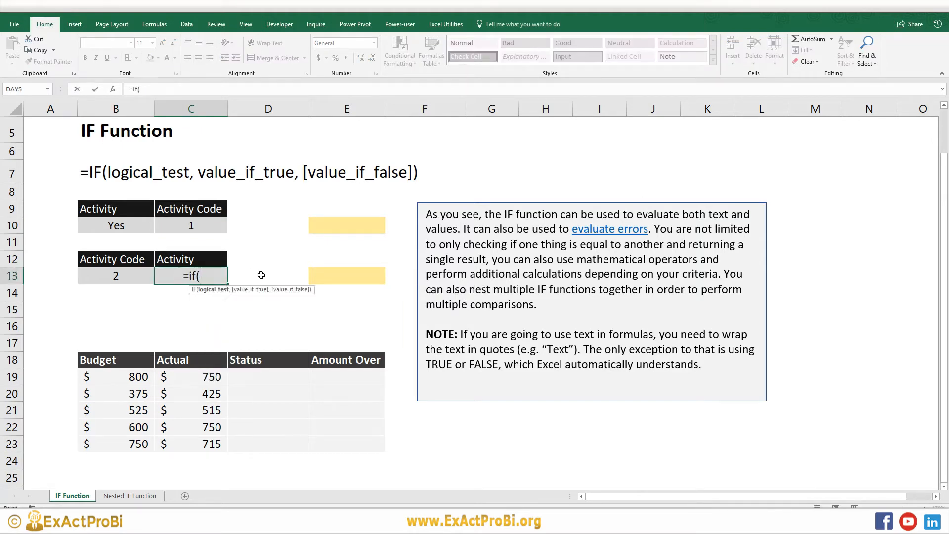
{"action": "left_click", "coordinate": [123, 277]}
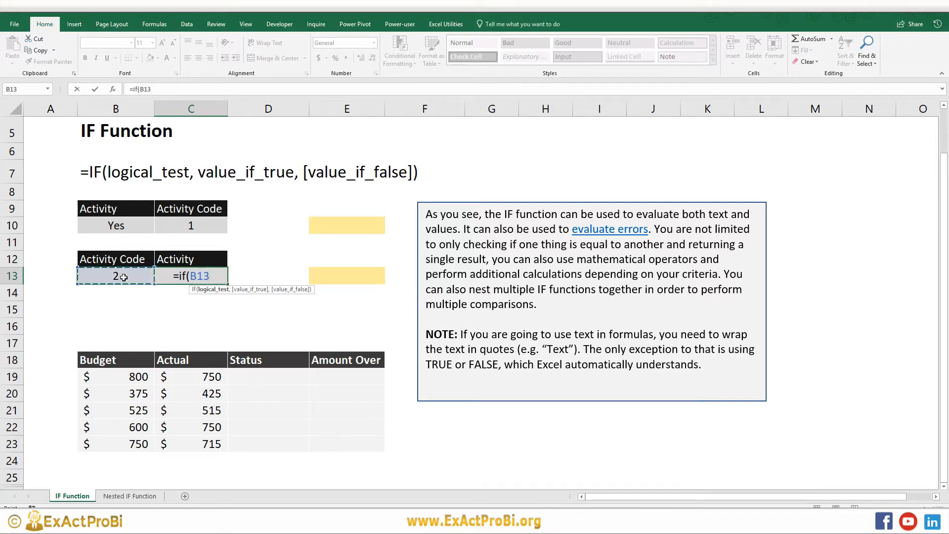
{"action": "type", "text": "=2"}
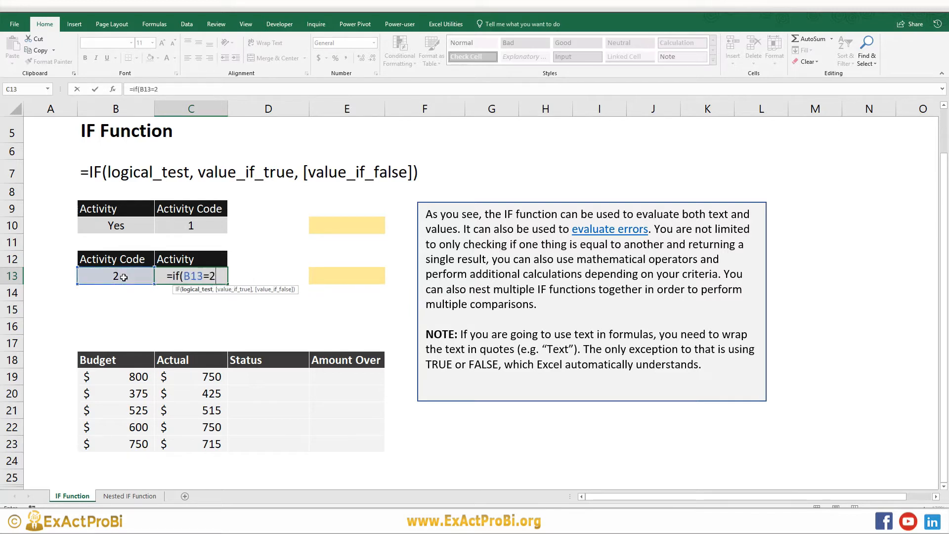
{"action": "type", "text": ","}
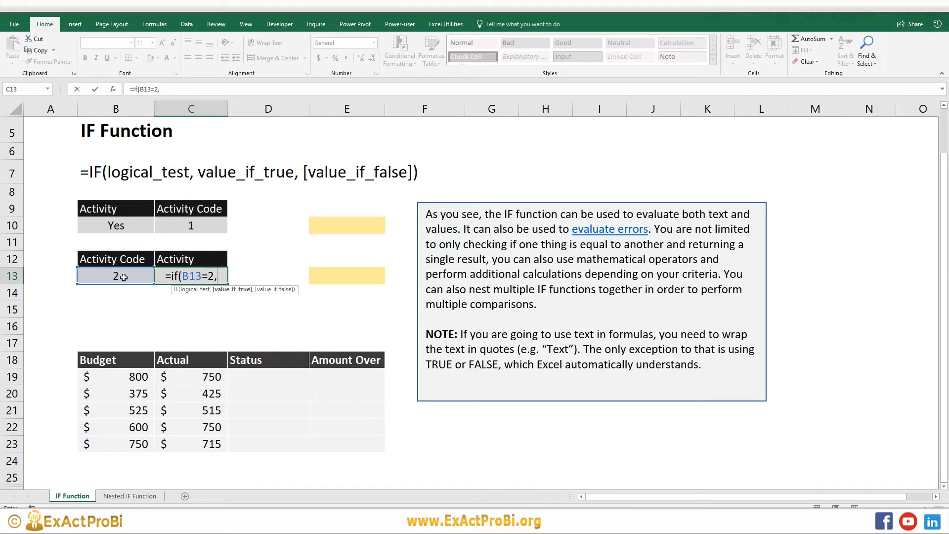
{"action": "type", "text": "\"Yes\", "}
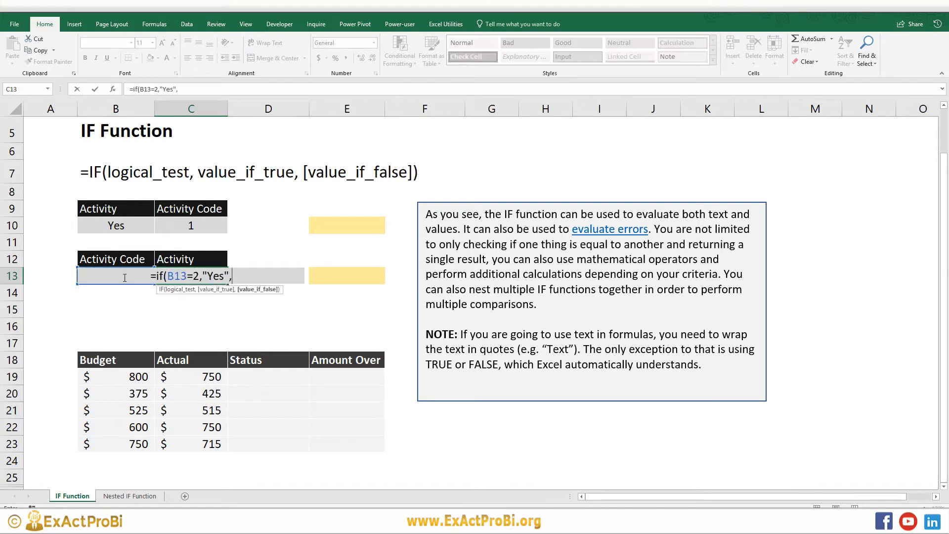
{"action": "type", "text": "\"Nop"}
{"action": "key", "text": "BackSpace"}
{"action": "key", "text": "BackSpace"}
{"action": "key", "text": "BackSpace"}
{"action": "key", "text": "BackSpace"}
{"action": "key", "text": "BackSpace"}
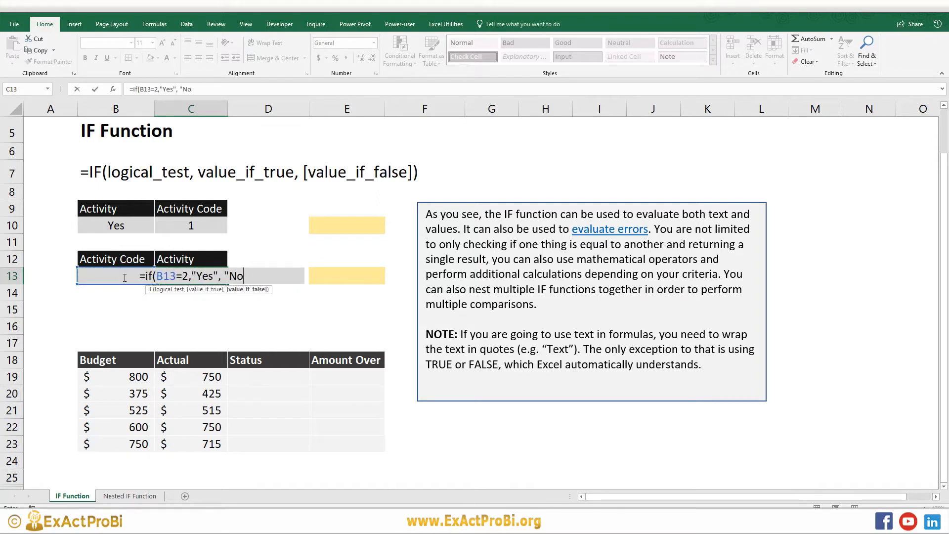
{"action": "type", "text": "\"N"}
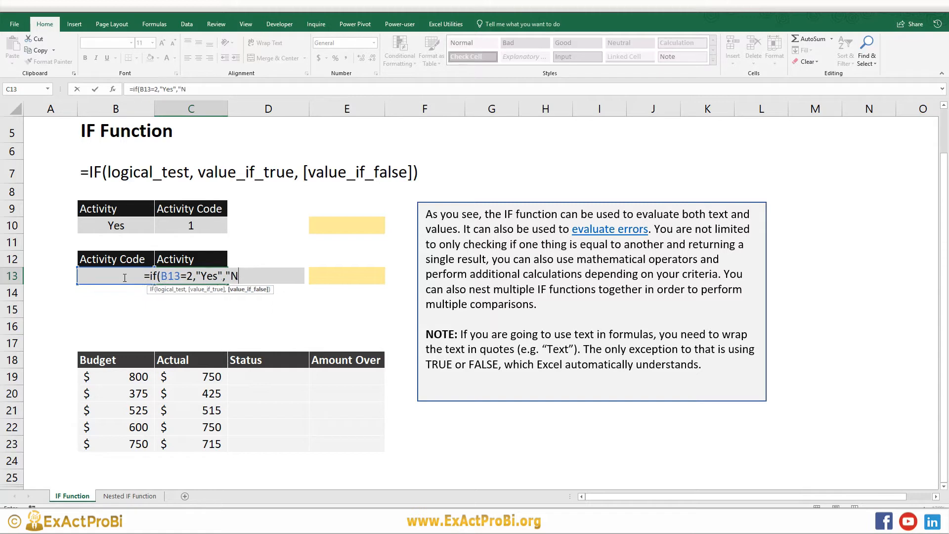
{"action": "type", "text": "o\")"}
{"action": "key", "text": "ctrl+Return"}
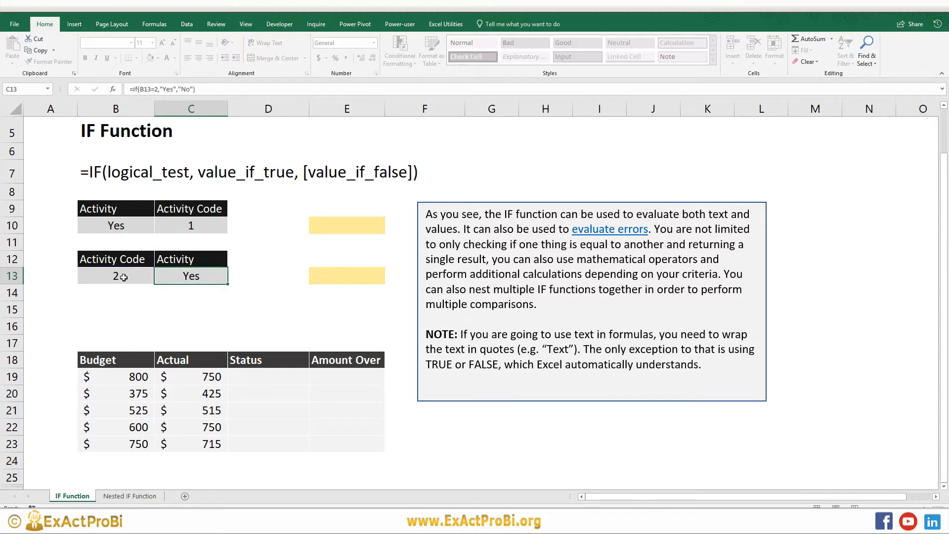
Test the C13 formula by setting the activity code in B13 to 1, 3 and 0, and set it back to 2
{"action": "left_click", "coordinate": [140, 277]}
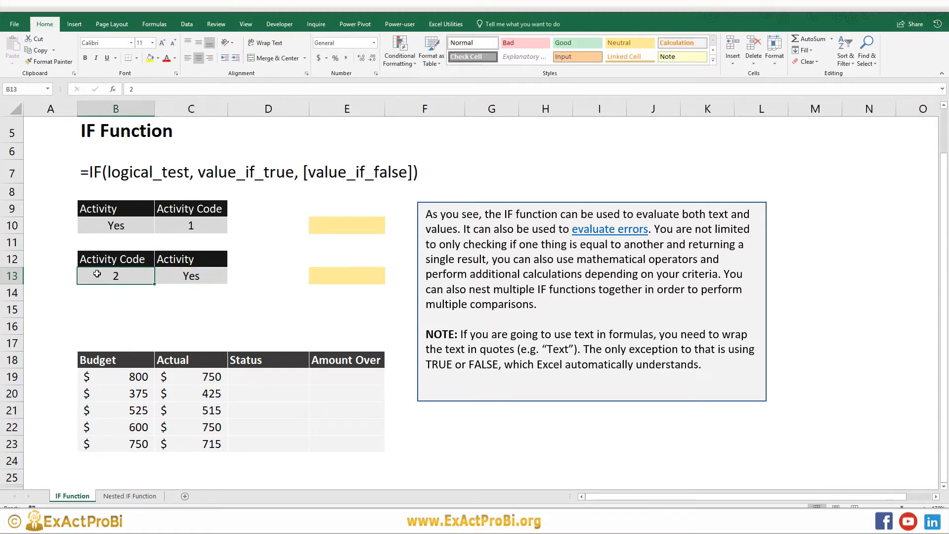
{"action": "left_click", "coordinate": [207, 272]}
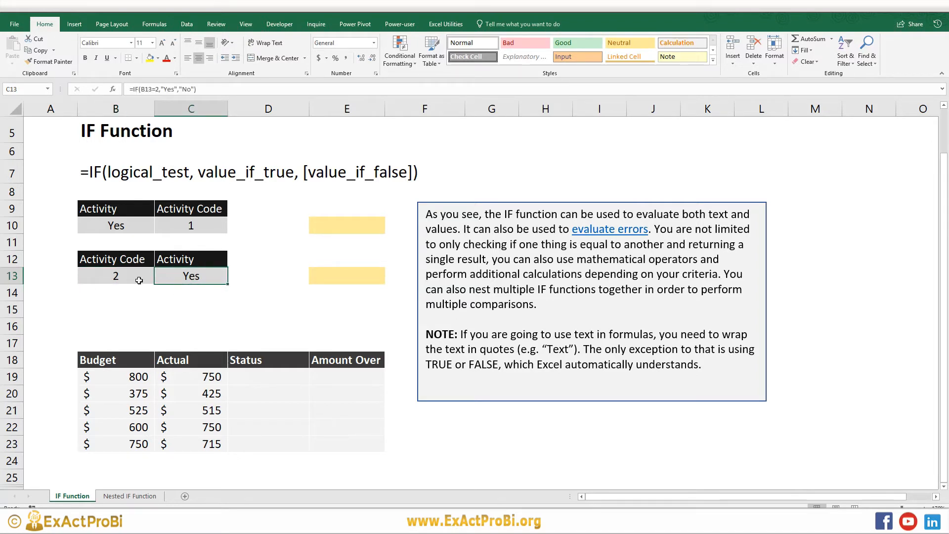
{"action": "left_click", "coordinate": [113, 278]}
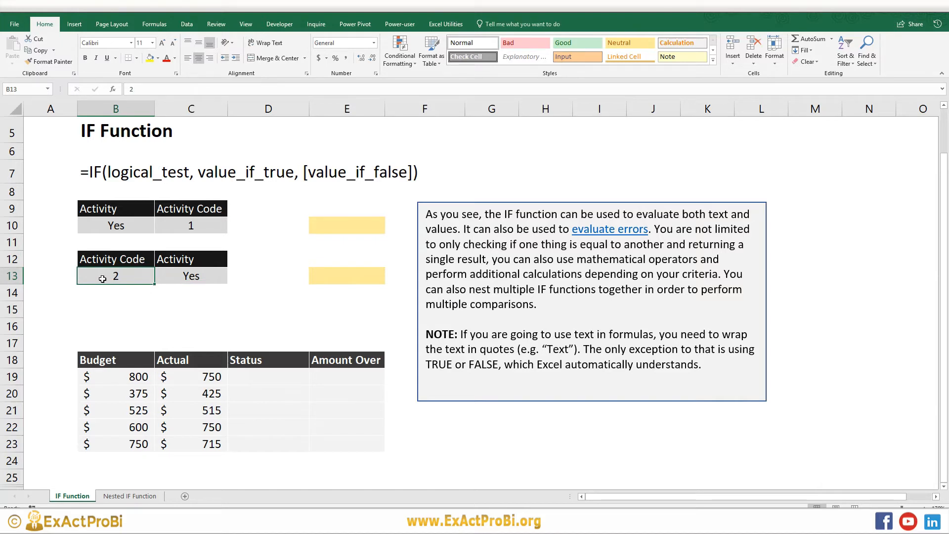
{"action": "type", "text": "1"}
{"action": "key", "text": "ctrl+Return"}
{"action": "type", "text": "3"}
{"action": "key", "text": "ctrl+Return"}
{"action": "type", "text": "0"}
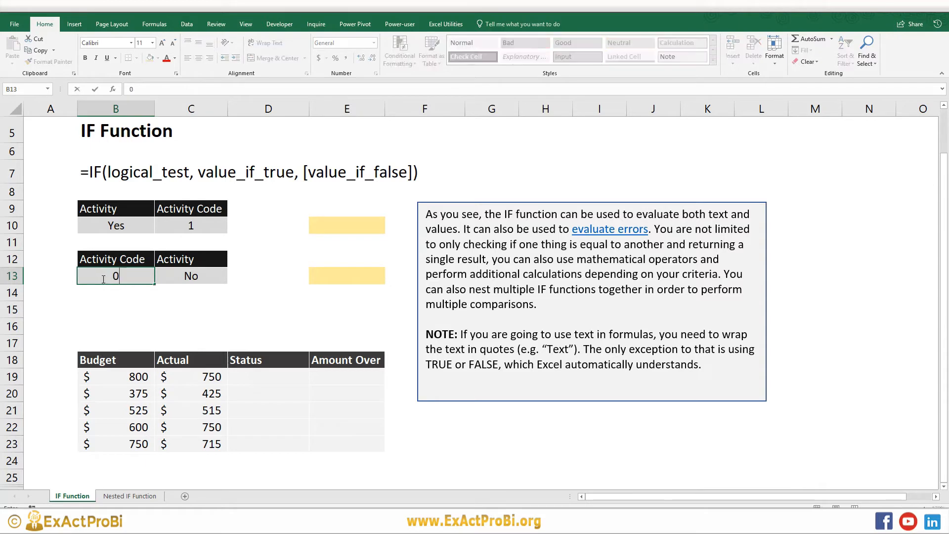
{"action": "key", "text": "ctrl+Return"}
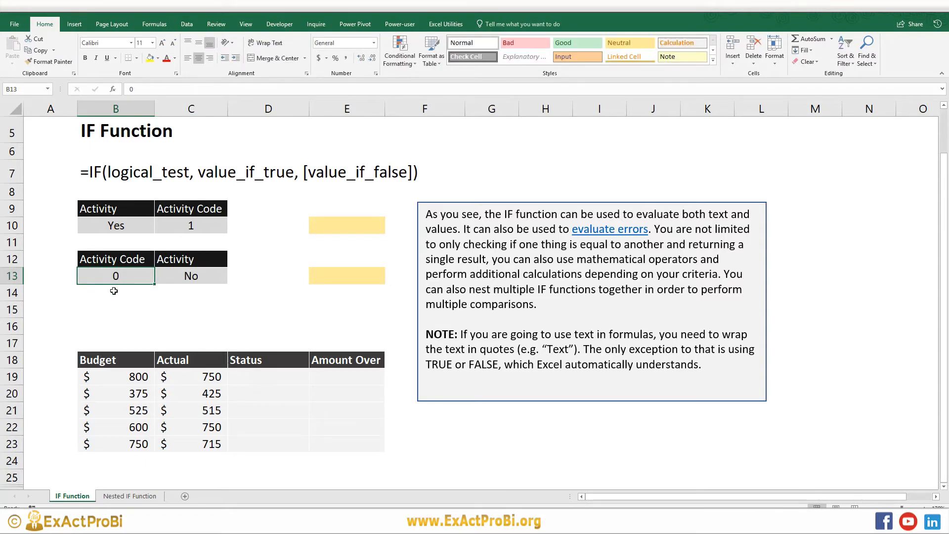
{"action": "type", "text": "2"}
{"action": "key", "text": "ctrl+Return"}
Test the C10 formula by setting the activity in B10 to No and Yeeah, and set it back to Yes
{"action": "left_click", "coordinate": [148, 229]}
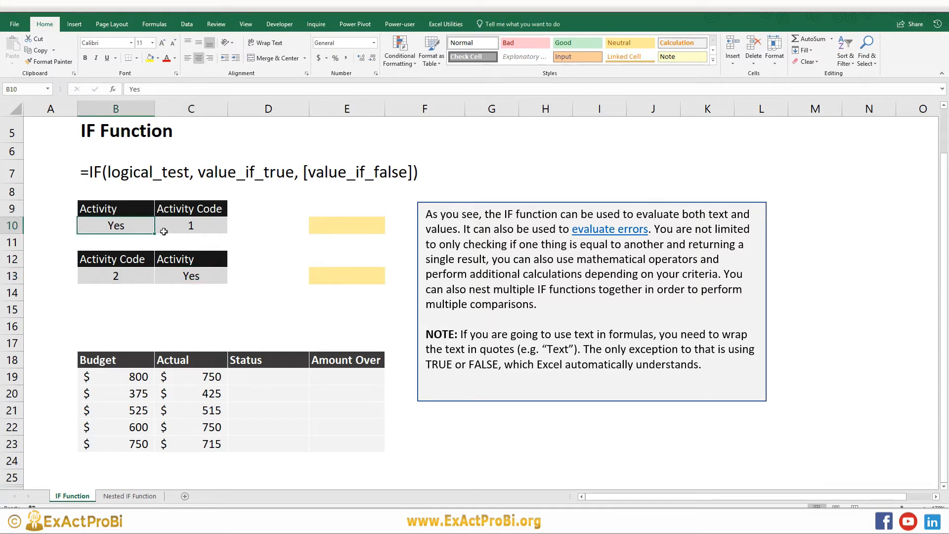
{"action": "type", "text": "No"}
{"action": "key", "text": "ctrl+Return"}
{"action": "type", "text": "Yes"}
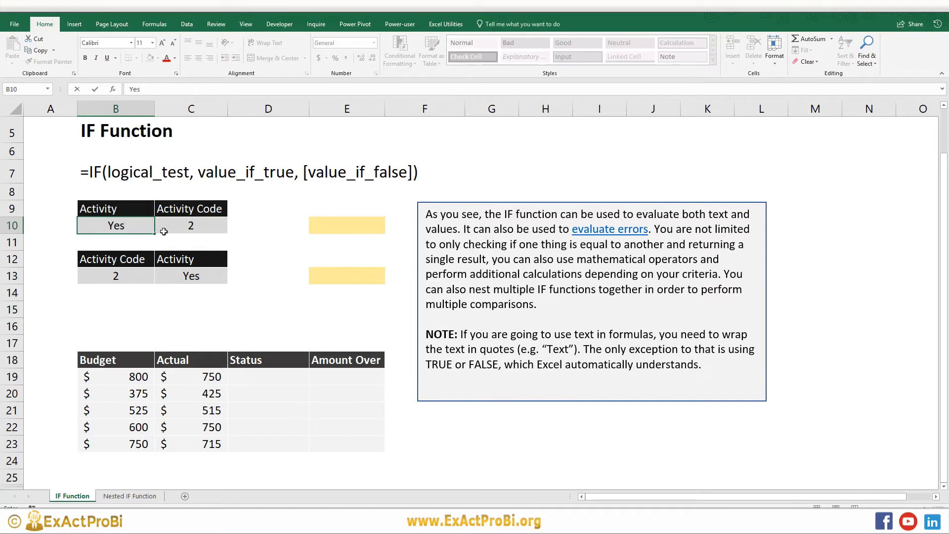
{"action": "key", "text": "BackSpace"}
{"action": "type", "text": "eah"}
{"action": "key", "text": "ctrl+Return"}
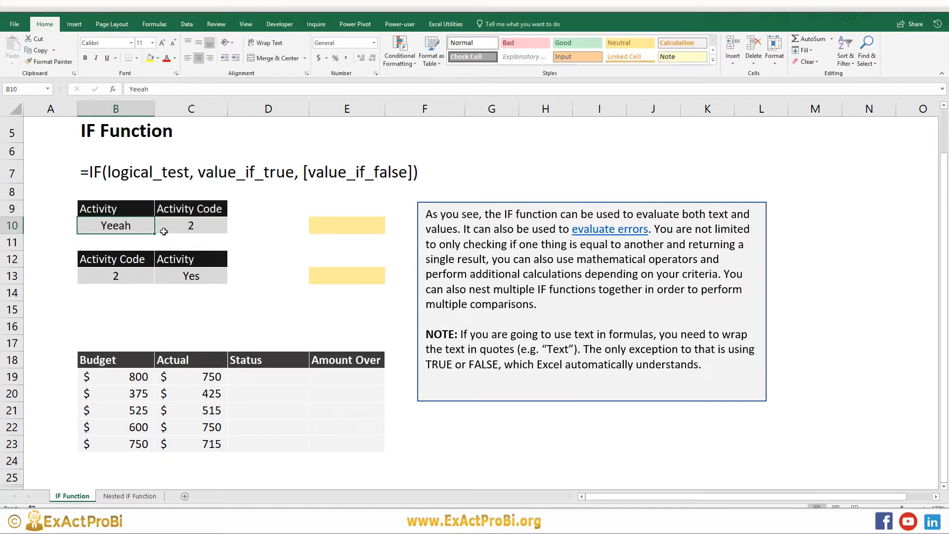
{"action": "type", "text": "Yes"}
{"action": "key", "text": "ctrl+Return"}
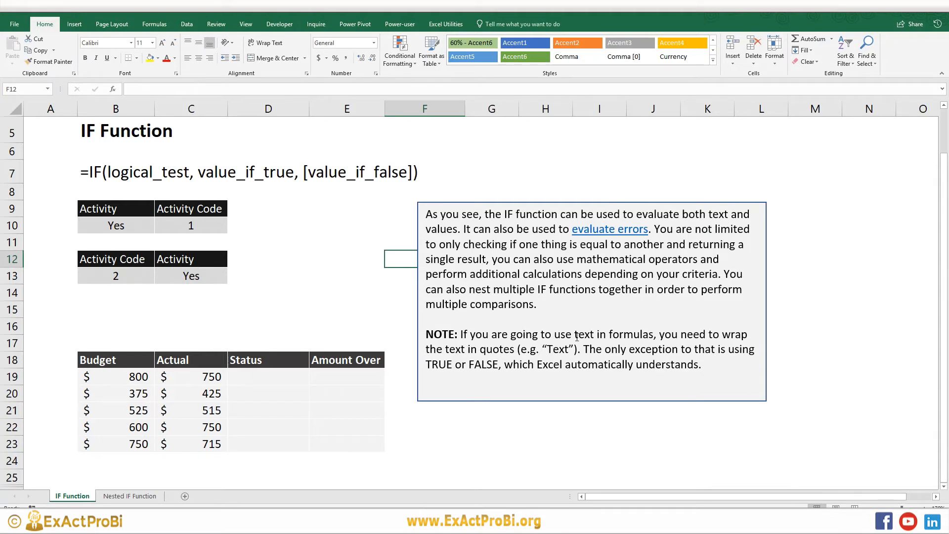
Review the IF formulas in C13 and C10 and the Budget and Actual figures in rows 19 to 23
{"action": "left_click", "coordinate": [202, 273]}
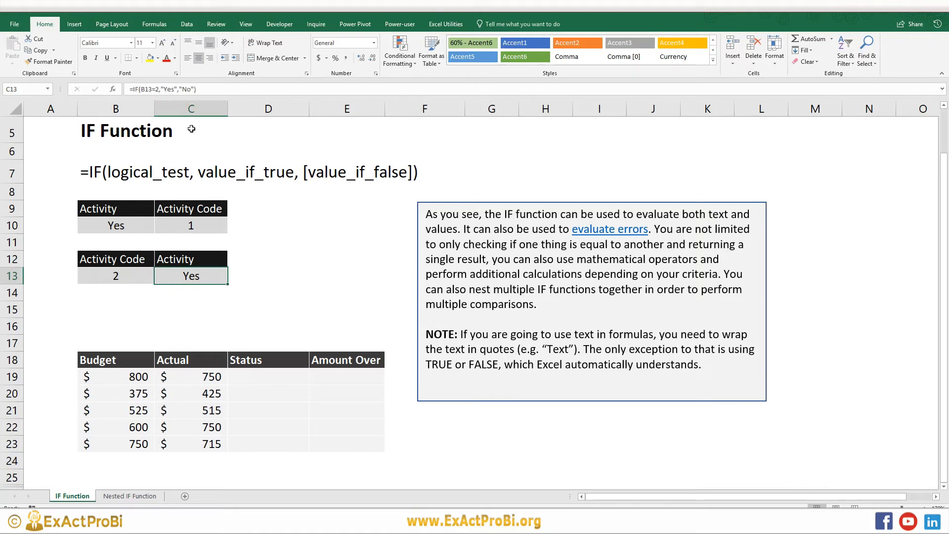
{"action": "left_click", "coordinate": [120, 227]}
{"action": "left_click", "coordinate": [178, 223]}
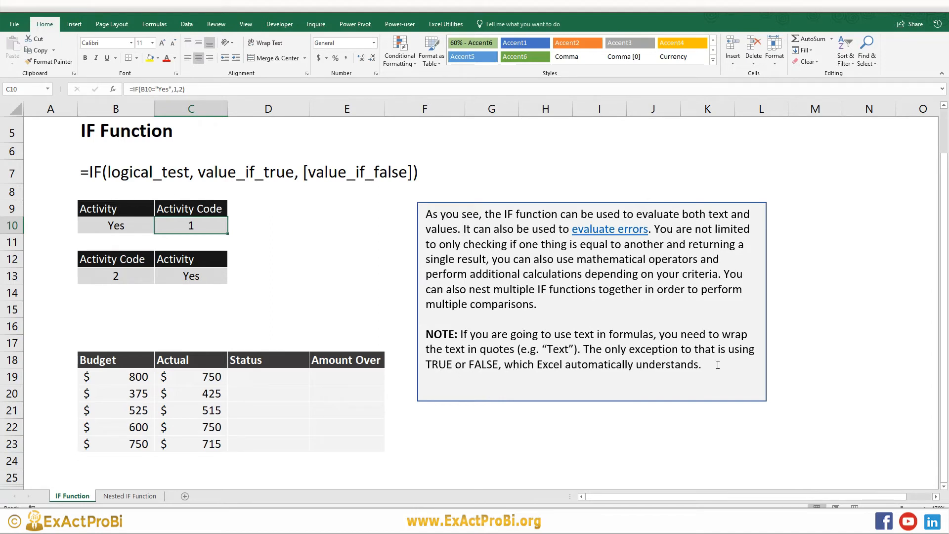
{"action": "left_click", "coordinate": [242, 377]}
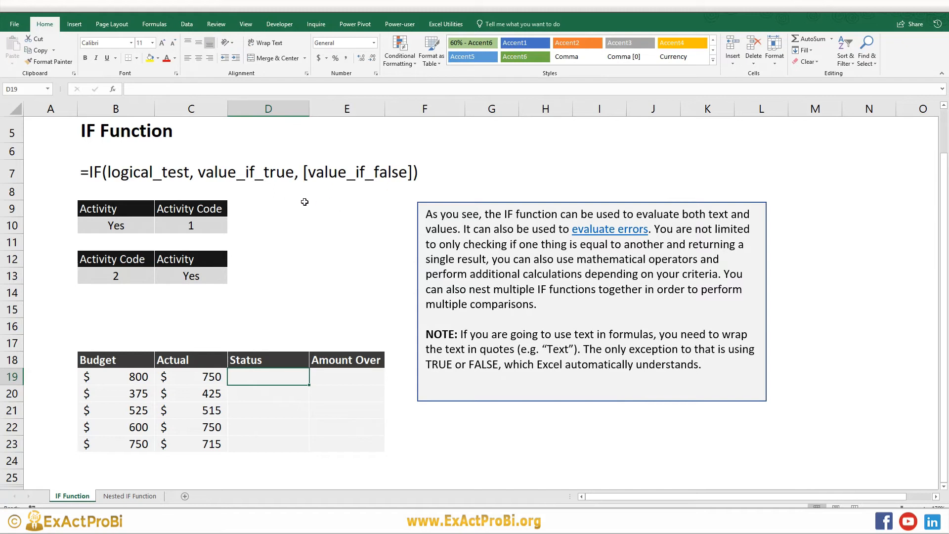
{"action": "left_click_drag", "start_coordinate": [113, 375], "coordinate": [184, 439]}
{"action": "left_click_drag", "start_coordinate": [114, 376], "coordinate": [123, 440]}
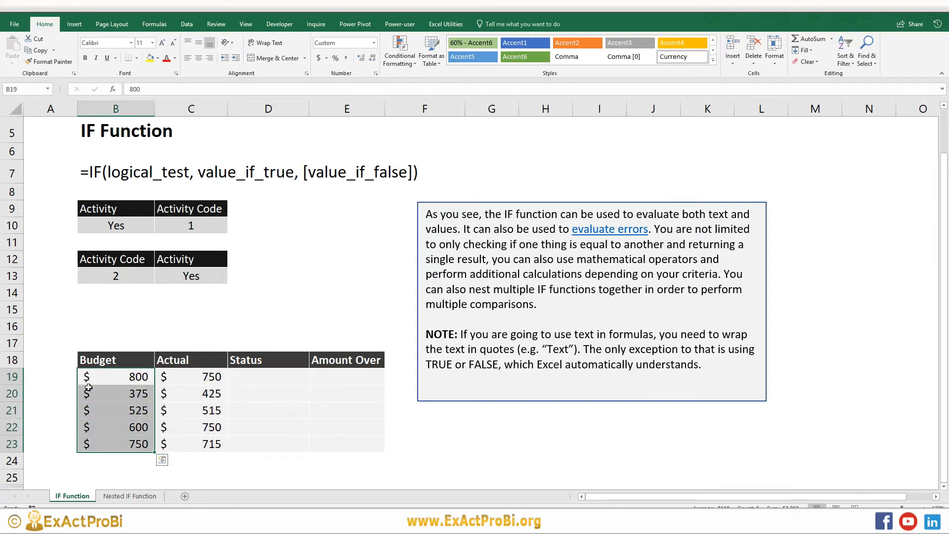
{"action": "key", "text": "Up"}
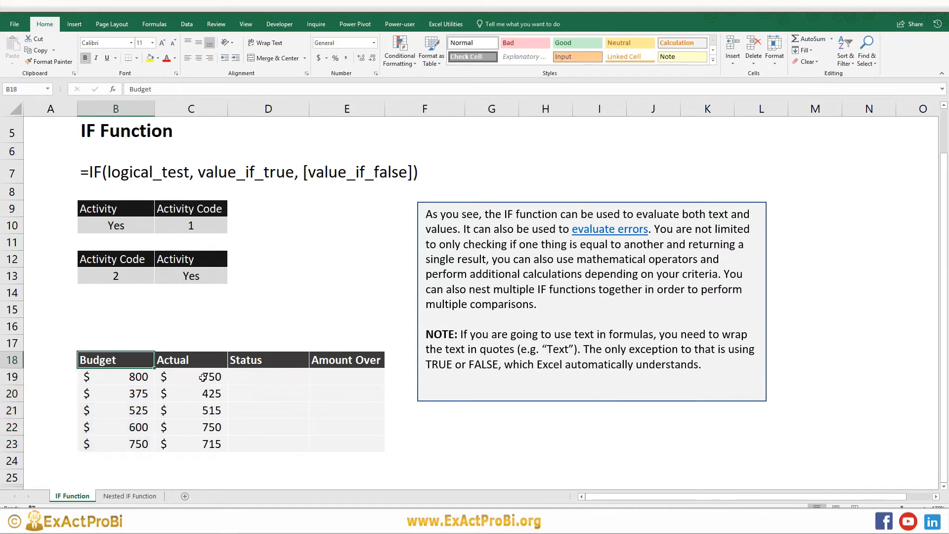
{"action": "left_click", "coordinate": [203, 377]}
Enter the formula =IF(C19>B19,"Over Budget","Within Budget") in the Status cell D19 and fill it down to D23
{"action": "left_click", "coordinate": [274, 371]}
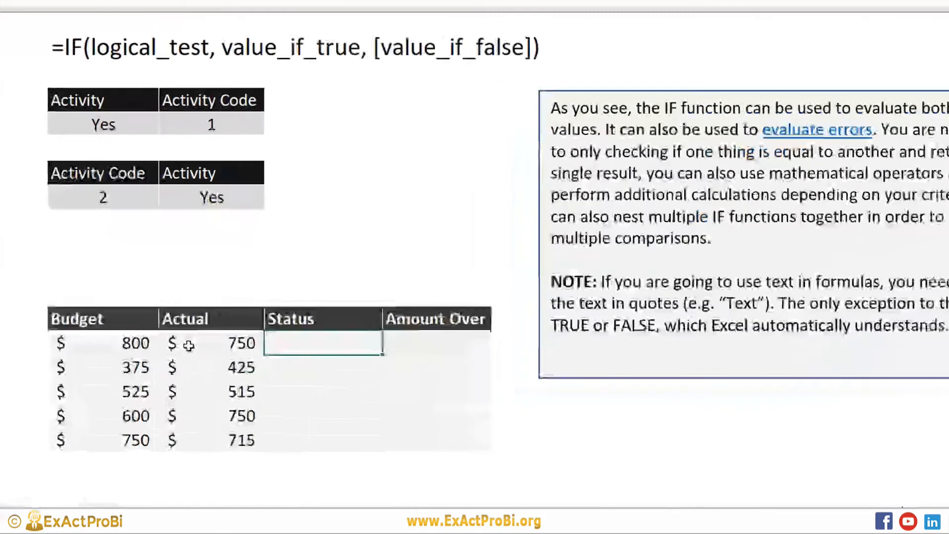
{"action": "type", "text": "=if("}
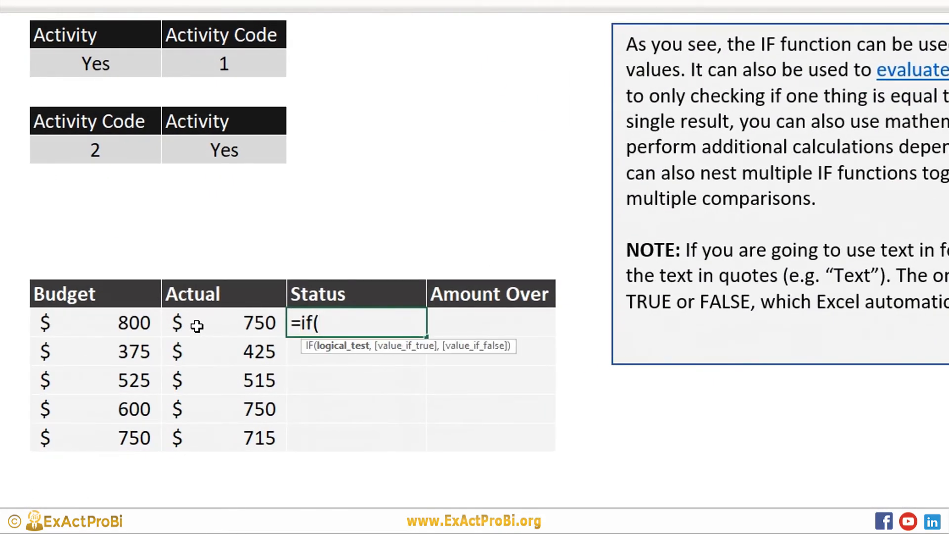
{"action": "left_click", "coordinate": [197, 325]}
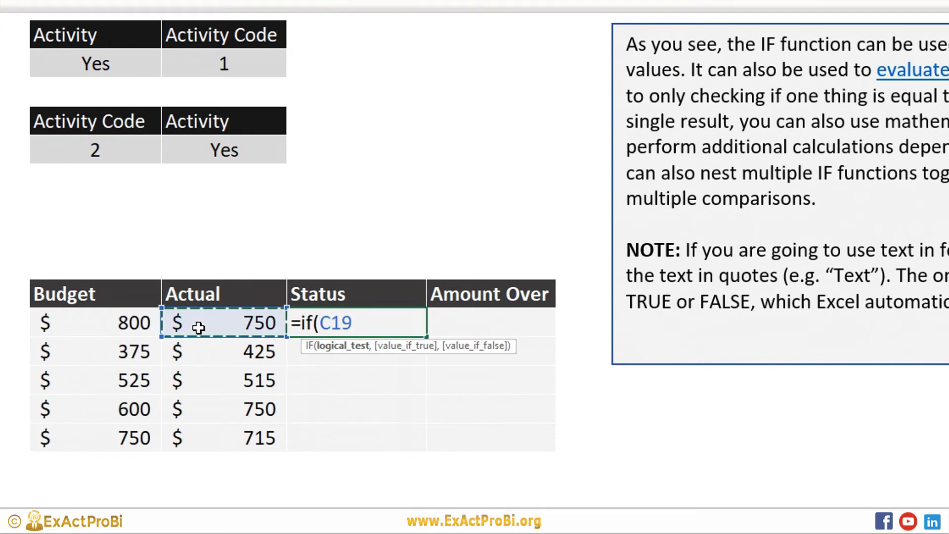
{"action": "type", "text": ">"}
{"action": "left_click", "coordinate": [107, 331]}
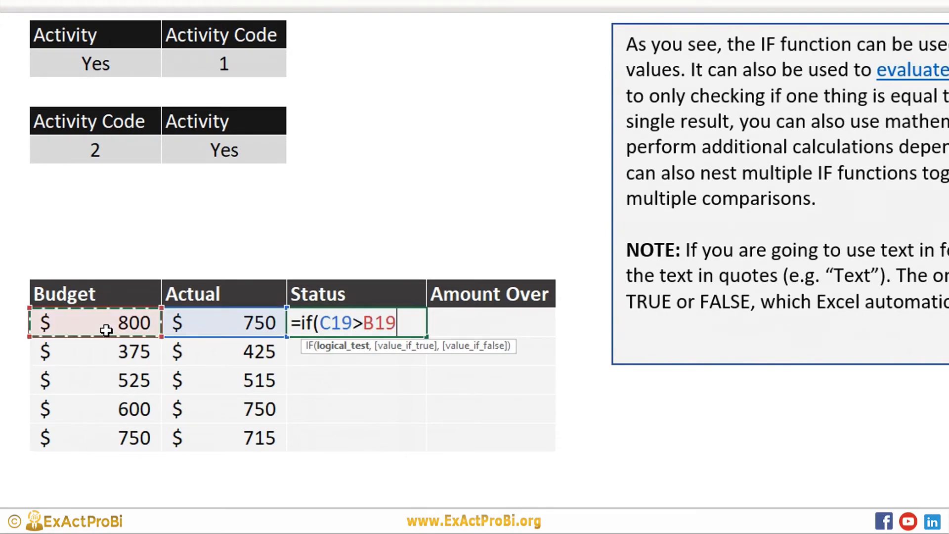
{"action": "type", "text": ","}
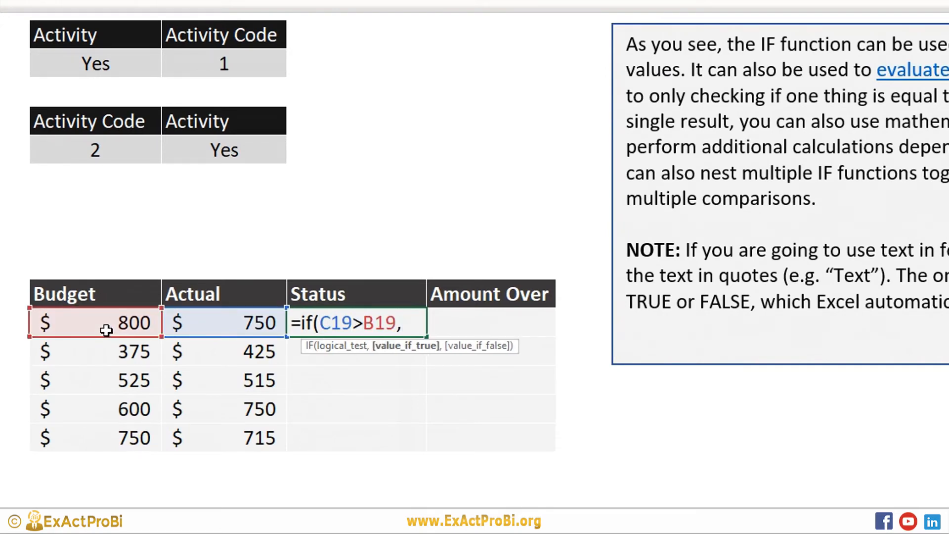
{"action": "type", "text": "\"Over Budget\","}
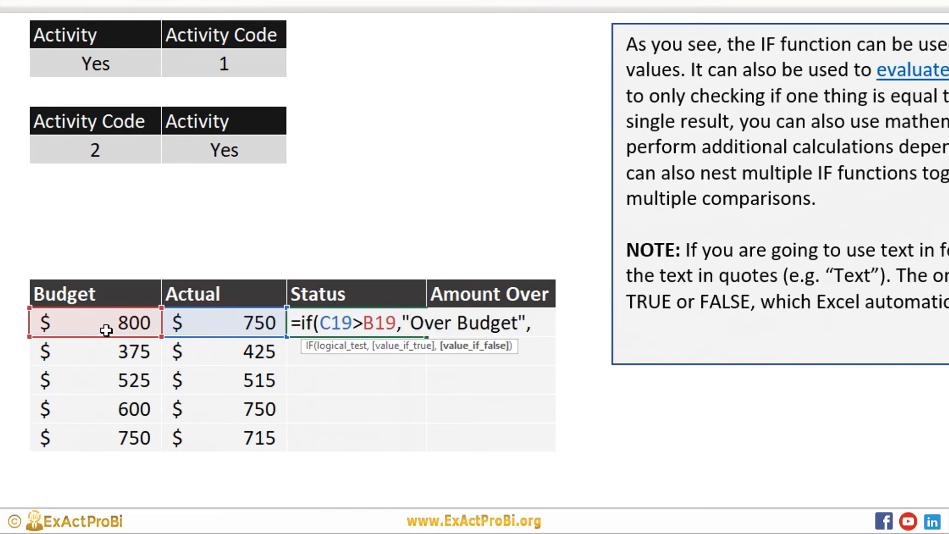
{"action": "type", "text": "\"Wi"}
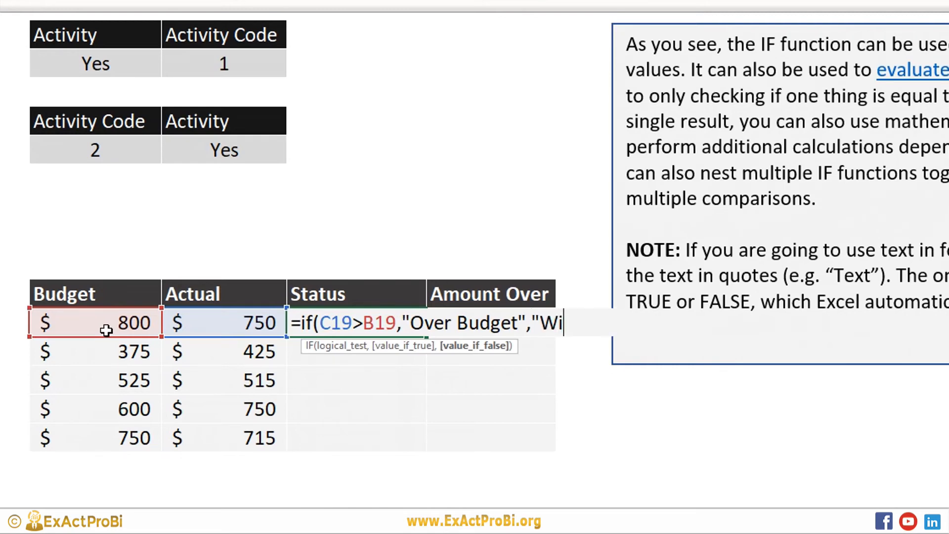
{"action": "type", "text": "thin Budget"}
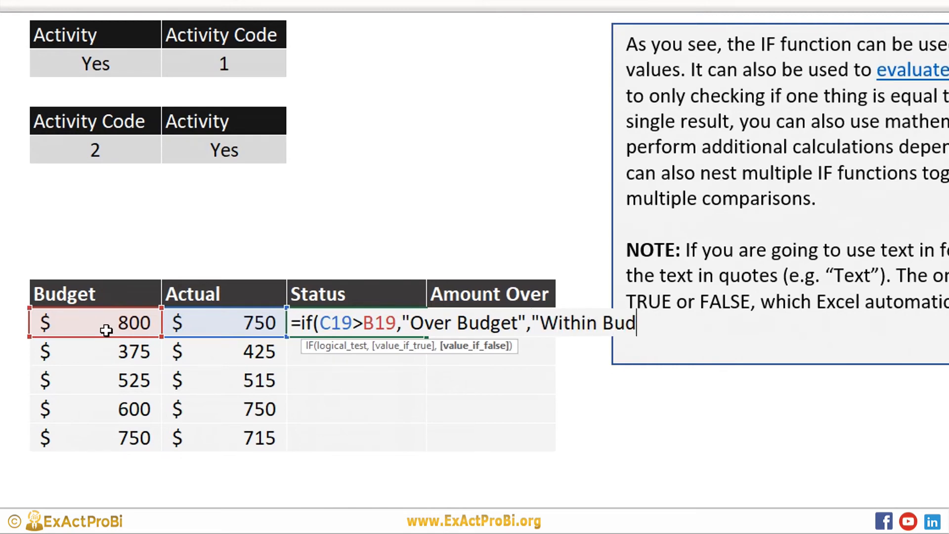
{"action": "type", "text": "\")"}
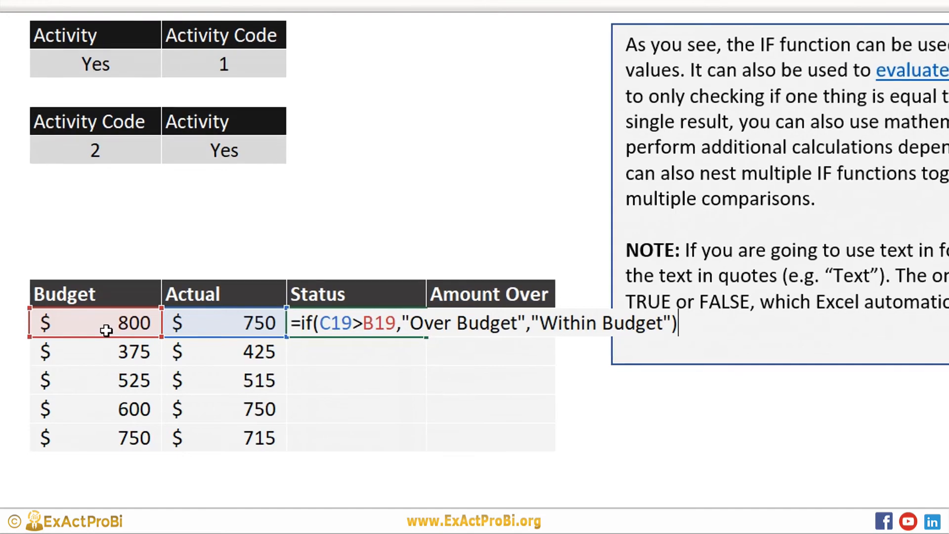
{"action": "key", "text": "Return"}
{"action": "key", "text": "Up"}
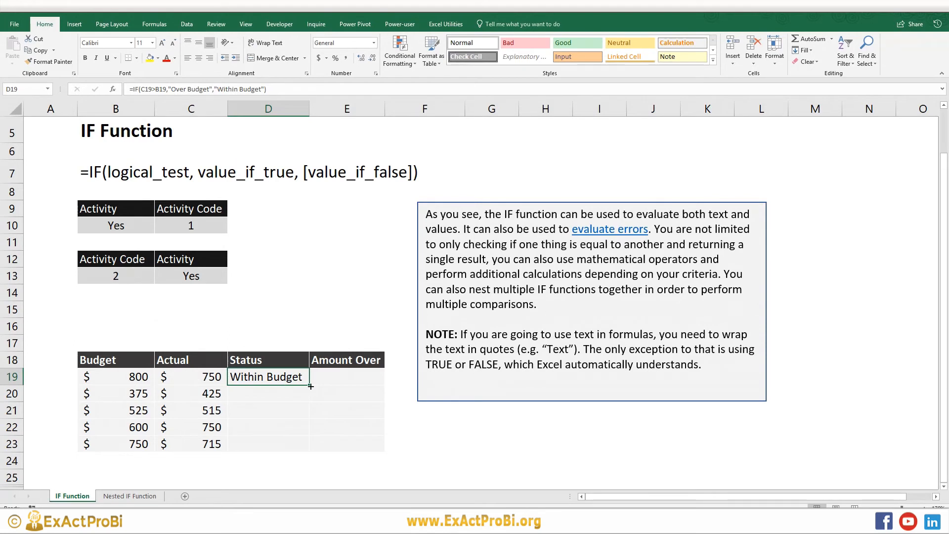
{"action": "left_click_drag", "start_coordinate": [310, 385], "coordinate": [308, 451]}
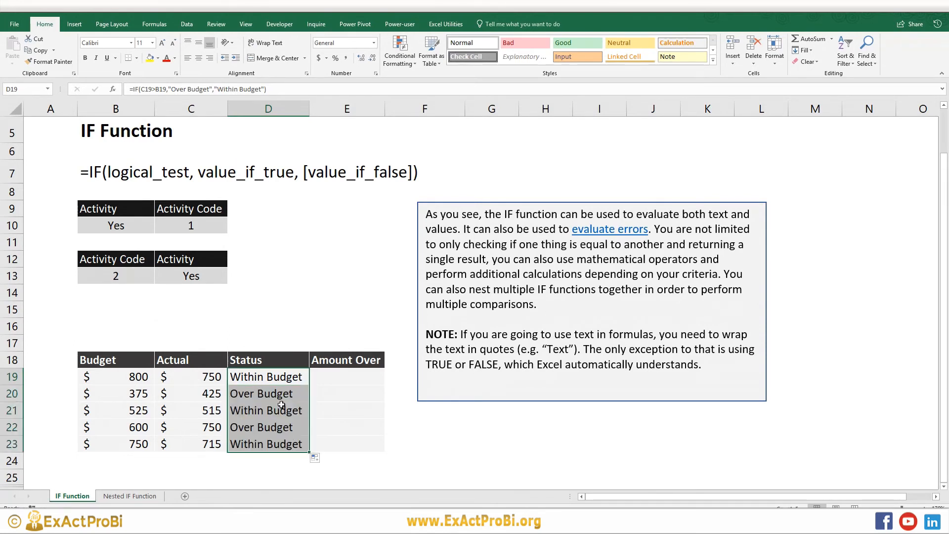
Compare the Budget and Actual amounts with the Status results in rows 20 and 21
{"action": "left_click", "coordinate": [249, 395]}
{"action": "left_click", "coordinate": [221, 395]}
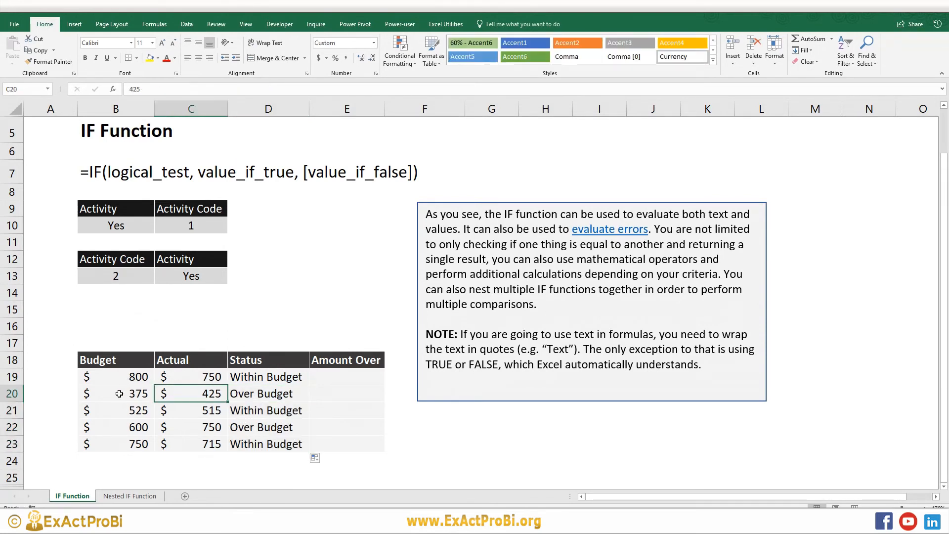
{"action": "left_click", "coordinate": [194, 410]}
{"action": "left_click", "coordinate": [244, 409]}
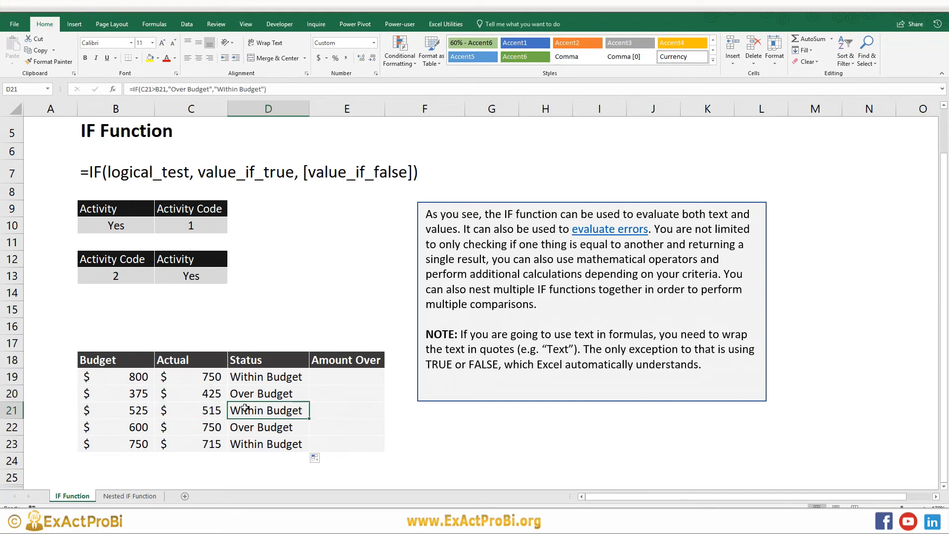
{"action": "left_click", "coordinate": [129, 408]}
{"action": "left_click", "coordinate": [193, 410]}
{"action": "left_click", "coordinate": [233, 409]}
{"action": "left_click", "coordinate": [171, 410]}
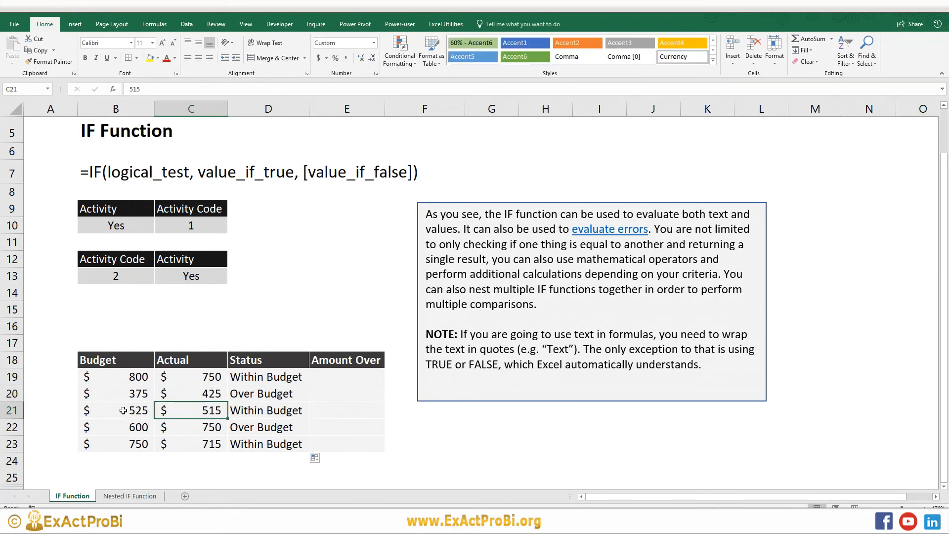
{"action": "left_click", "coordinate": [125, 410]}
{"action": "left_click", "coordinate": [263, 413]}
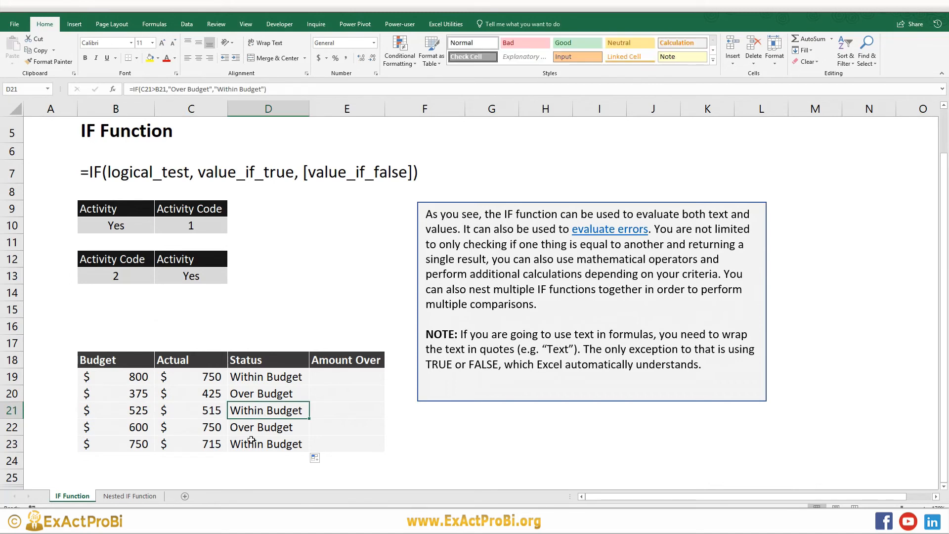
Check the Status results in rows 22 and 23 against Budget and Actual, and review the whole Status range D19:D23
{"action": "left_click", "coordinate": [129, 429]}
{"action": "left_click", "coordinate": [185, 426]}
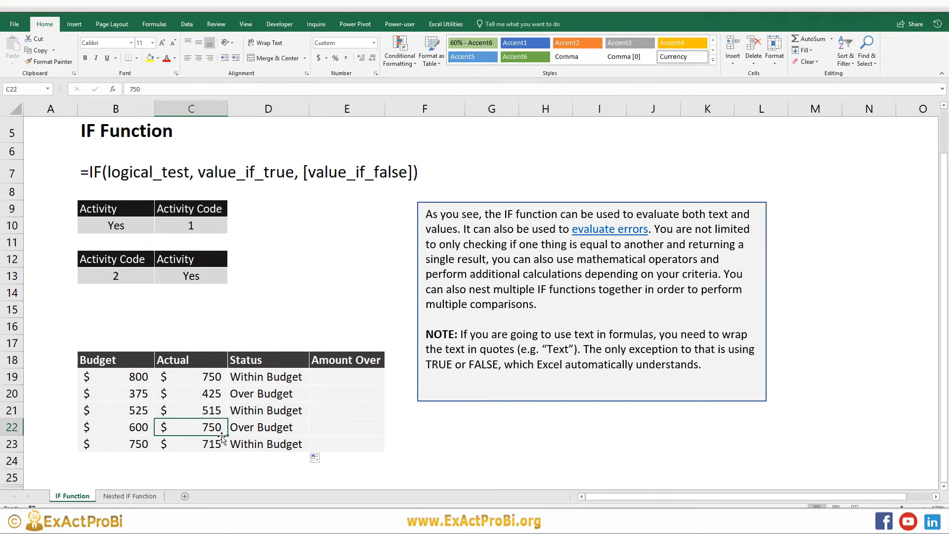
{"action": "left_click", "coordinate": [248, 430]}
{"action": "left_click", "coordinate": [183, 429]}
{"action": "left_click", "coordinate": [249, 429]}
{"action": "left_click", "coordinate": [247, 445]}
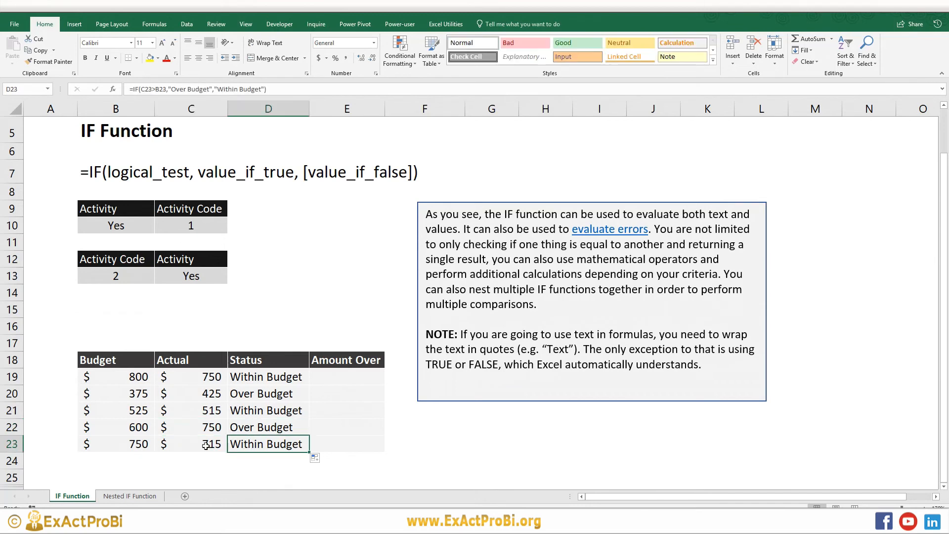
{"action": "left_click", "coordinate": [131, 445]}
{"action": "left_click_drag", "start_coordinate": [131, 444], "coordinate": [213, 444]}
{"action": "left_click", "coordinate": [244, 444]}
{"action": "left_click", "coordinate": [131, 444]}
{"action": "left_click", "coordinate": [188, 443]}
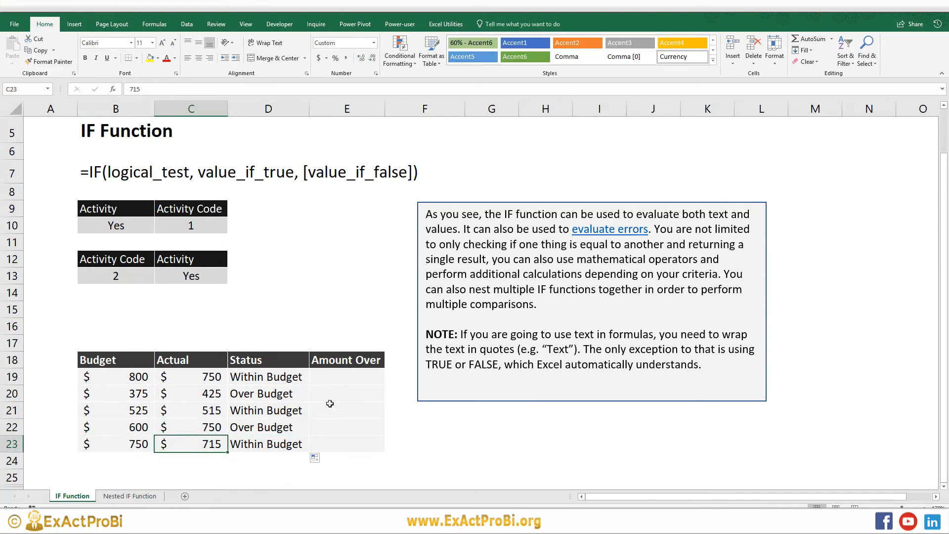
{"action": "left_click", "coordinate": [333, 371]}
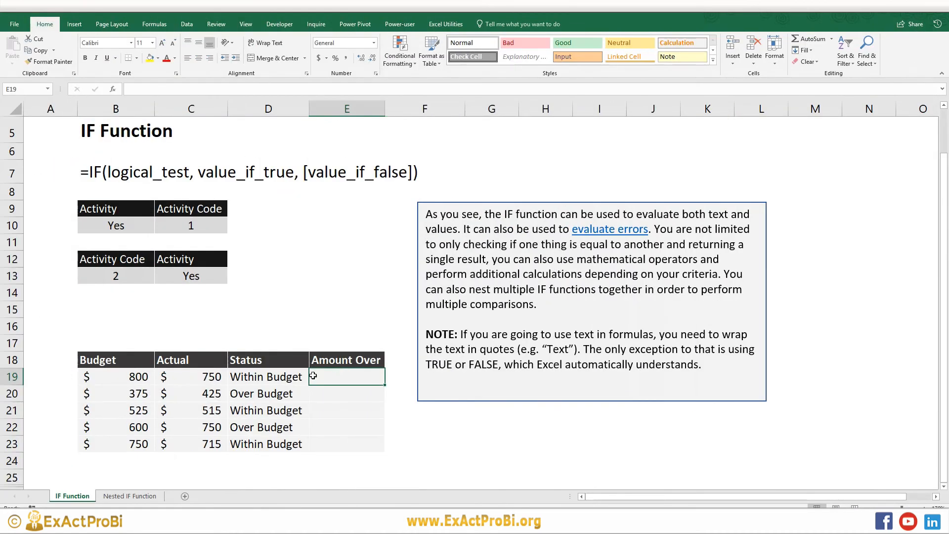
{"action": "left_click_drag", "start_coordinate": [257, 377], "coordinate": [258, 441]}
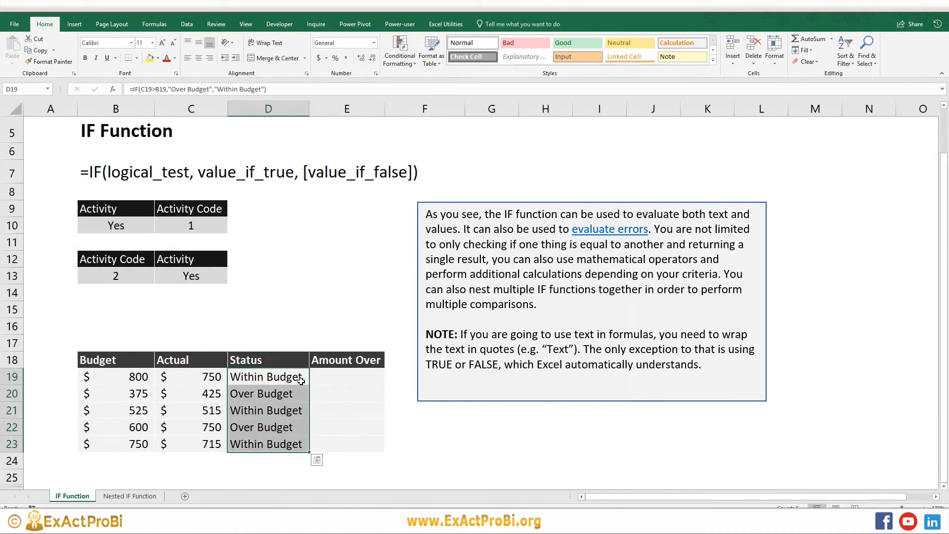
{"action": "left_click", "coordinate": [328, 383]}
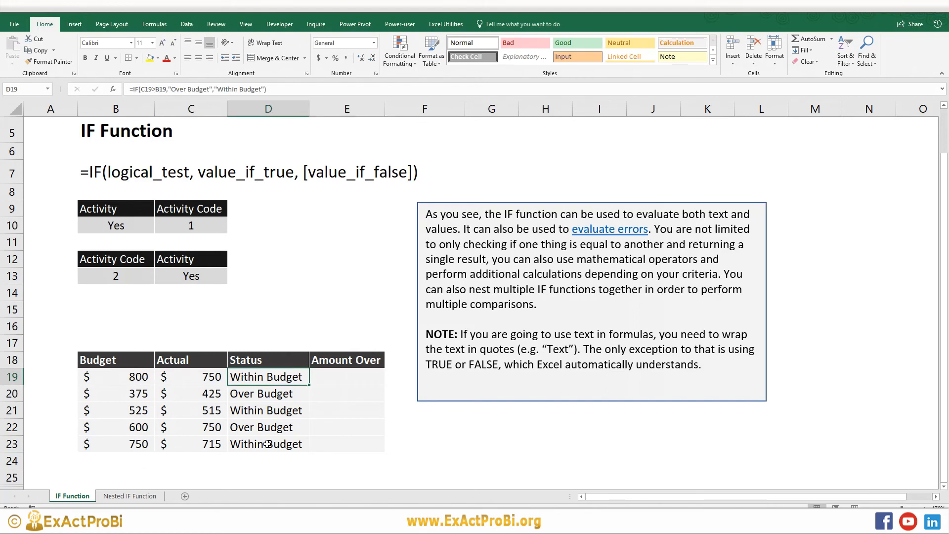
Enter the formula =IF(D19="Within Budget",(B19-C19),0) in the Amount Over cell E19 and fill it down to E23
{"action": "left_click", "coordinate": [341, 379]}
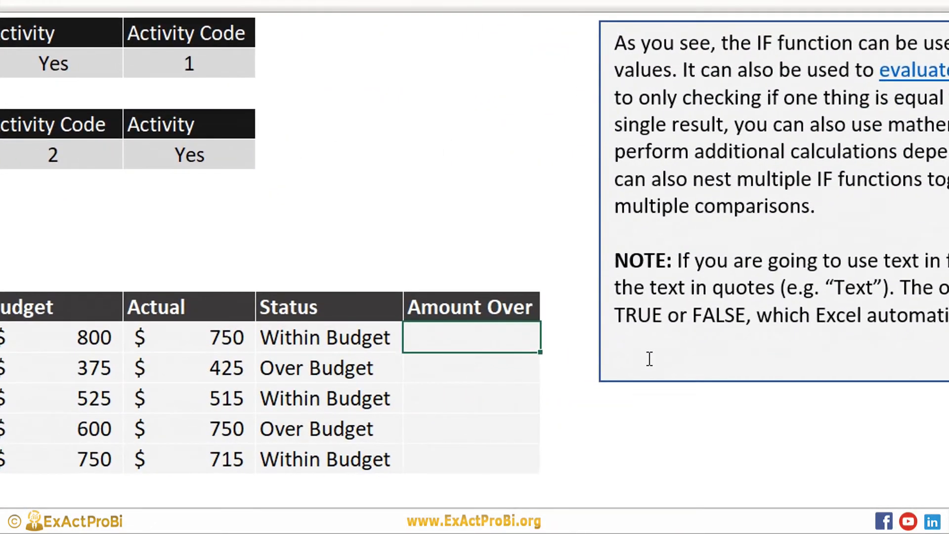
{"action": "type", "text": "=if("}
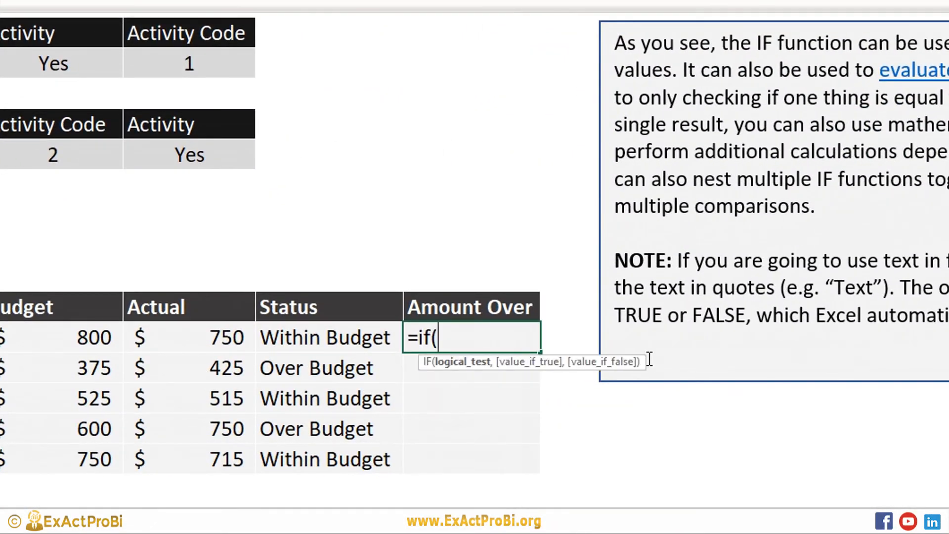
{"action": "left_click", "coordinate": [326, 334]}
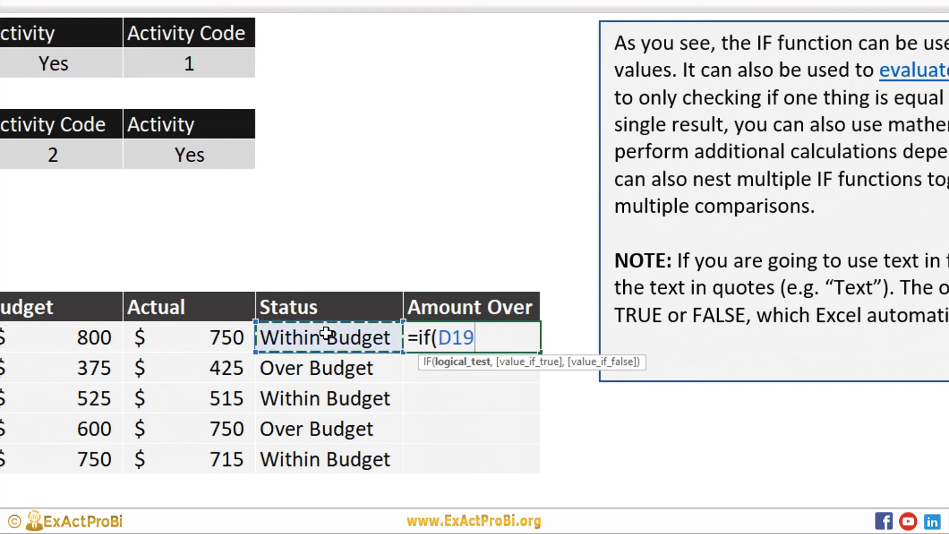
{"action": "type", "text": "="}
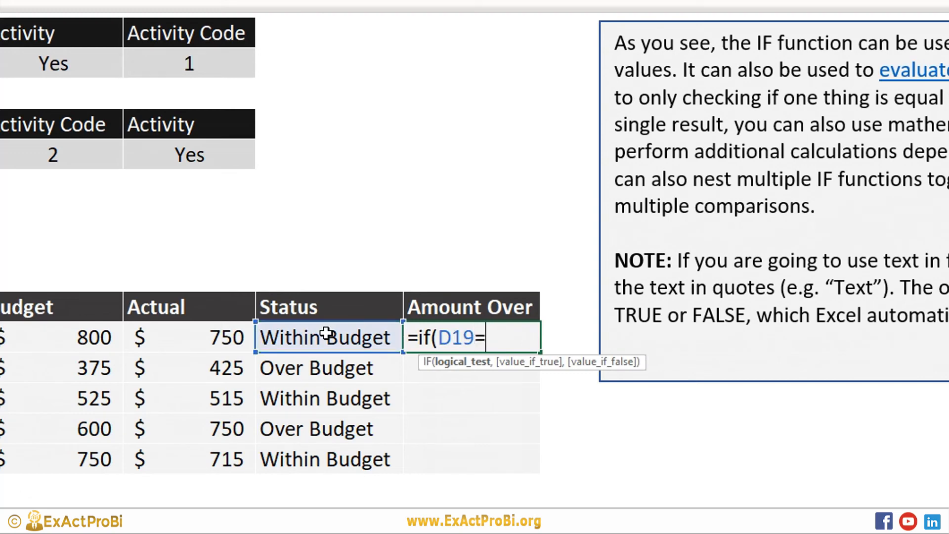
{"action": "type", "text": "\"Within Budget"}
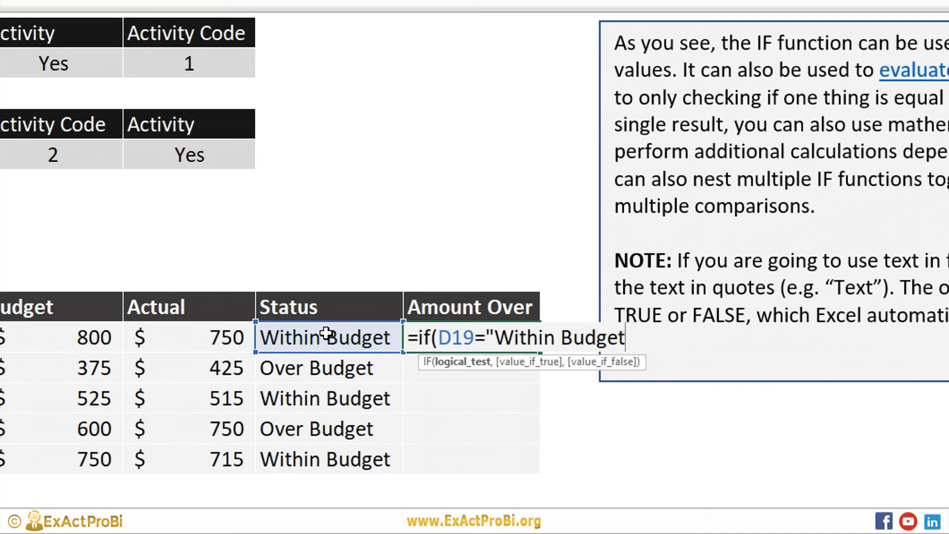
{"action": "type", "text": "\","}
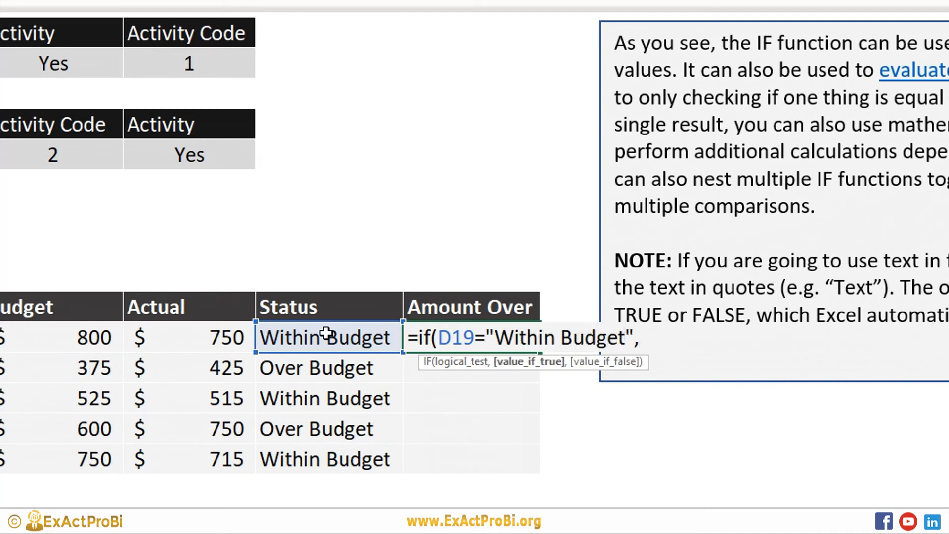
{"action": "type", "text": "("}
{"action": "left_click", "coordinate": [47, 339]}
{"action": "type", "text": "-"}
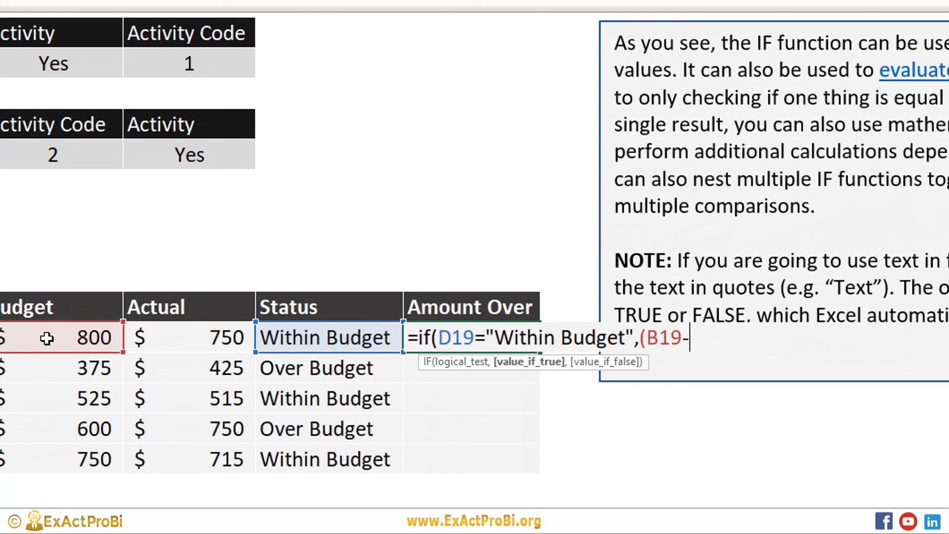
{"action": "left_click", "coordinate": [160, 337]}
{"action": "type", "text": "),"}
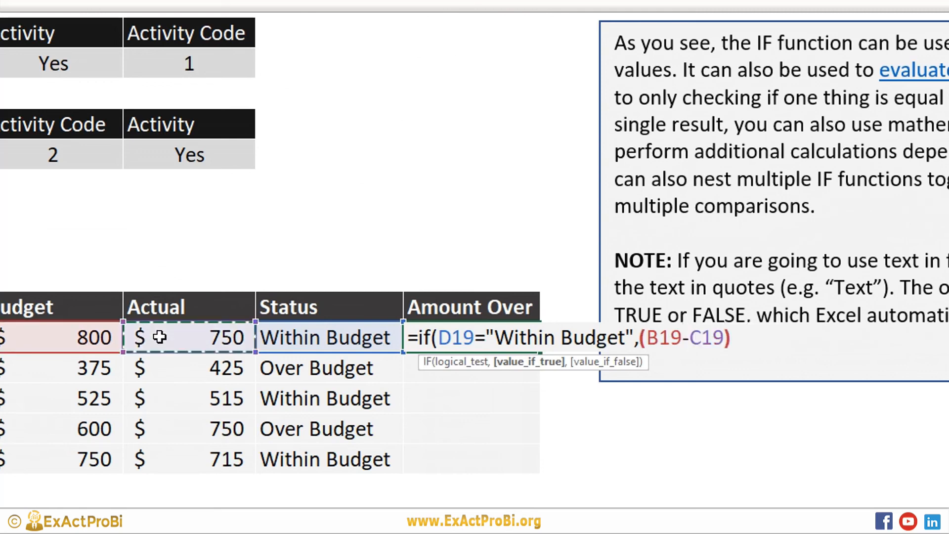
{"action": "type", "text": "0"}
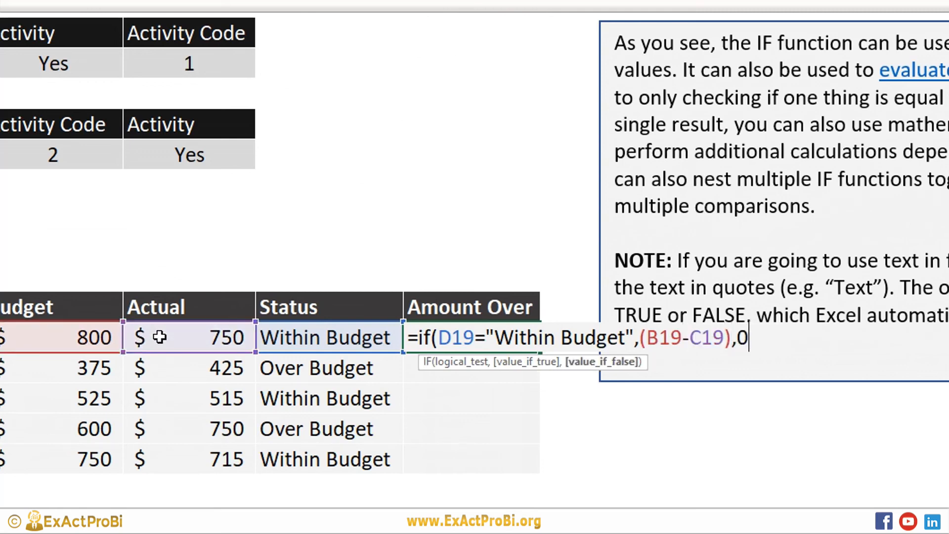
{"action": "type", "text": ")"}
{"action": "key", "text": "Return"}
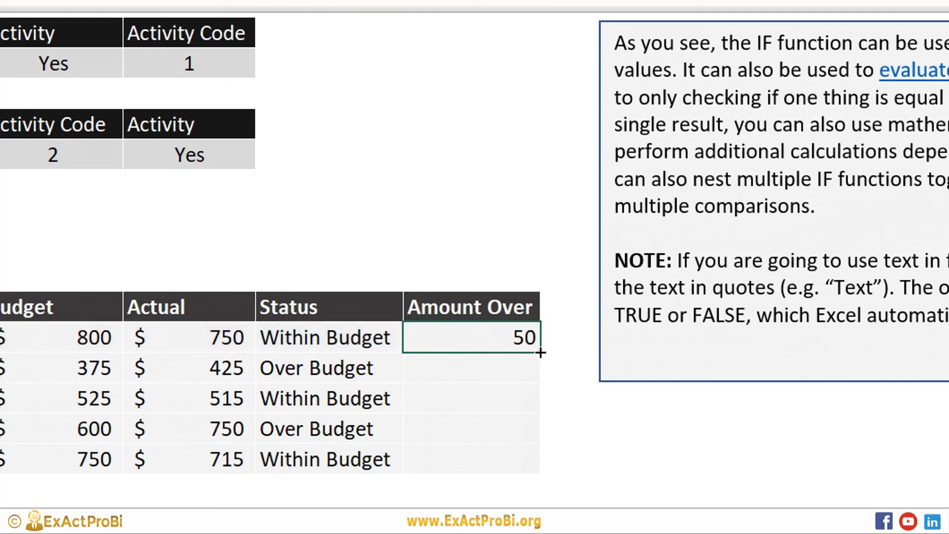
{"action": "left_click_drag", "start_coordinate": [540, 352], "coordinate": [534, 476]}
Examine the Amount Over formulas in E20 and E22 against the Status, Budget and Actual values of their rows
{"action": "left_click", "coordinate": [474, 368]}
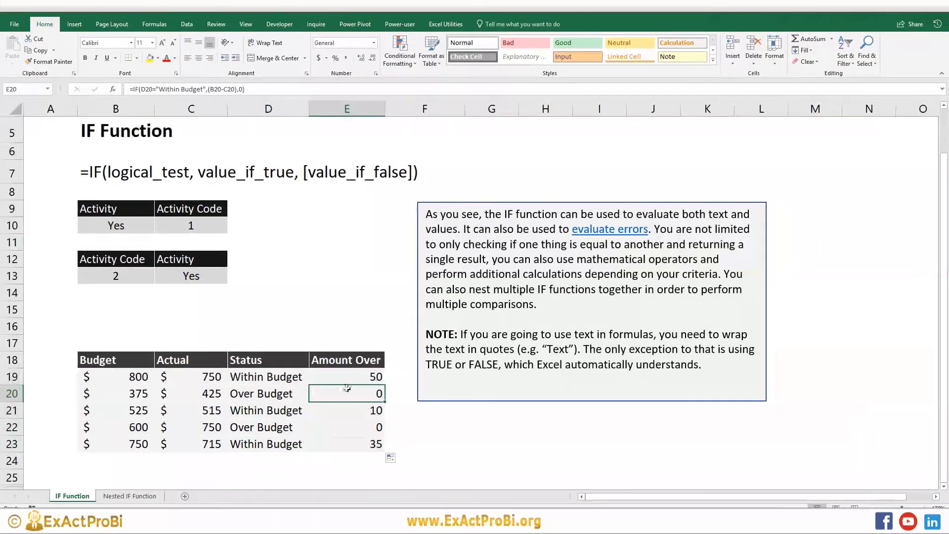
{"action": "left_click", "coordinate": [218, 395]}
{"action": "left_click", "coordinate": [233, 395]}
{"action": "left_click", "coordinate": [326, 396]}
{"action": "double_click", "coordinate": [326, 395]}
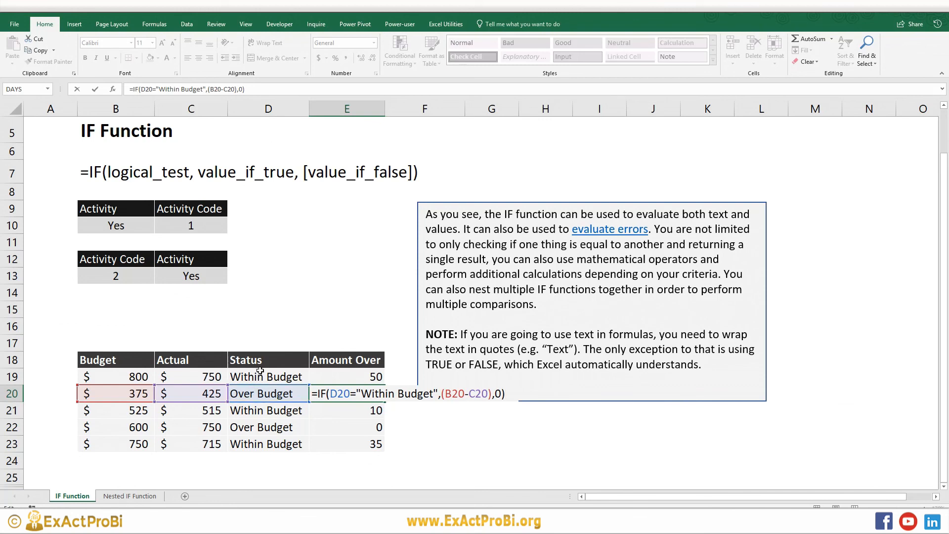
{"action": "key", "text": "Escape"}
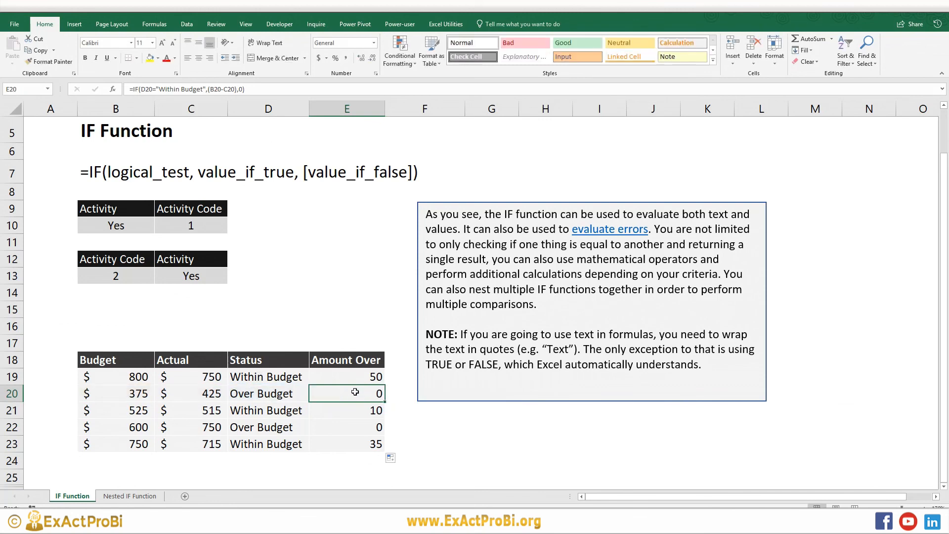
{"action": "left_click", "coordinate": [358, 423]}
{"action": "key", "text": "F2"}
{"action": "key", "text": "Return"}
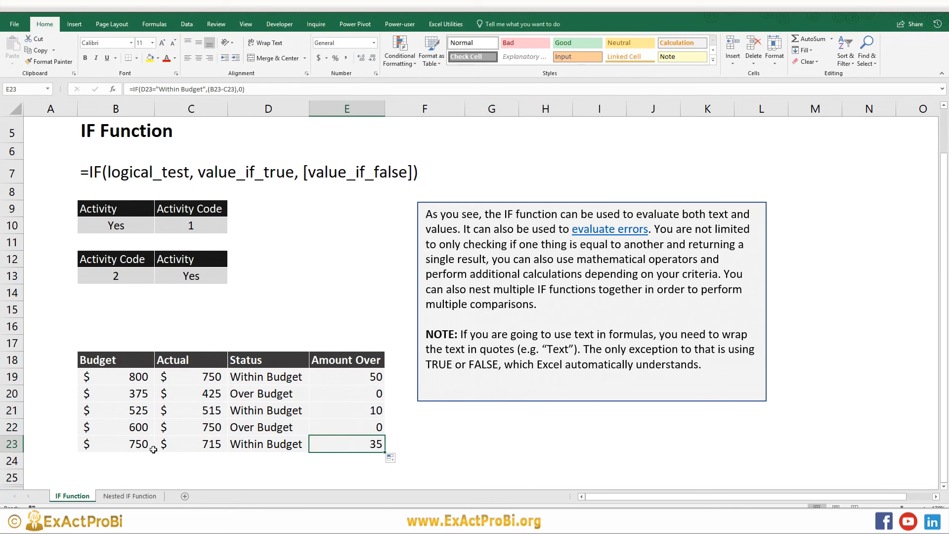
{"action": "left_click", "coordinate": [404, 442]}
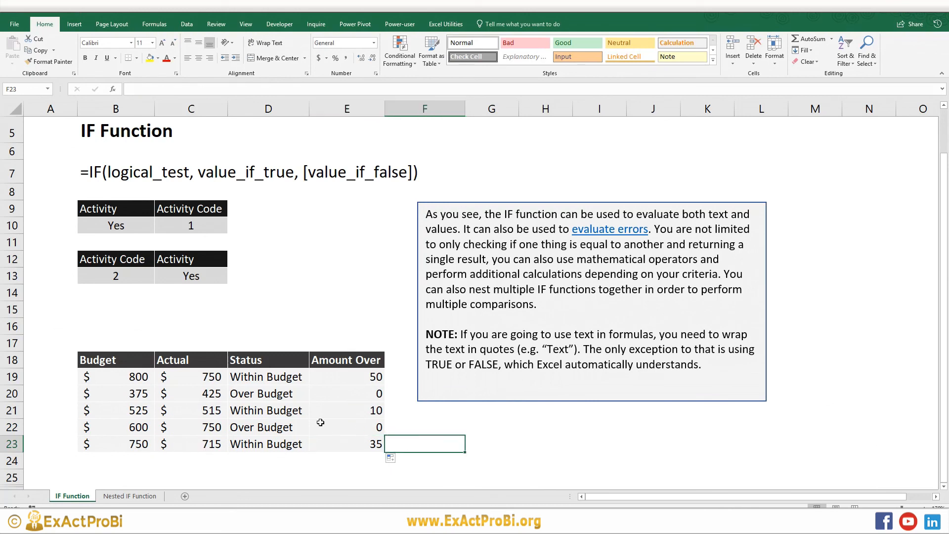
Open the Amount Over formula in E20 for editing
{"action": "left_click", "coordinate": [340, 385]}
{"action": "key", "text": "F2"}
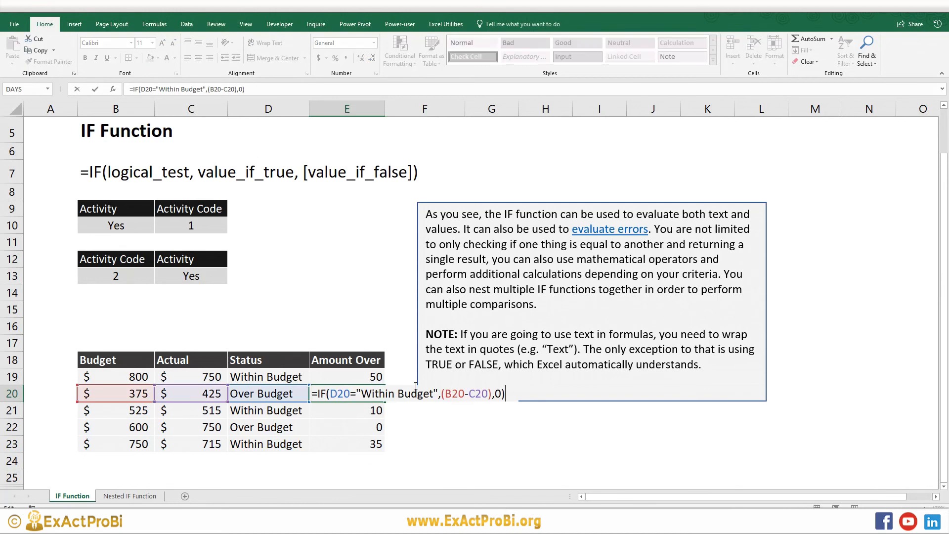